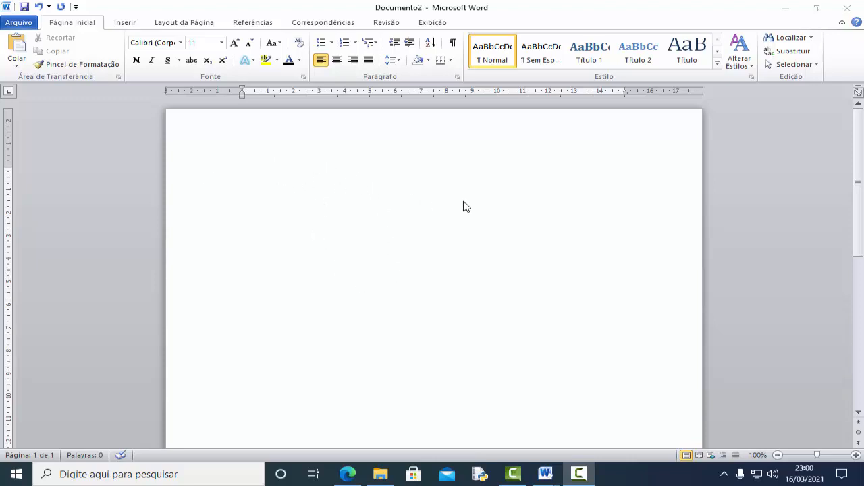
# Step: Write "Titulo" on the first line of the blank document and undo its move to the centre
pyautogui.click(272, 175)
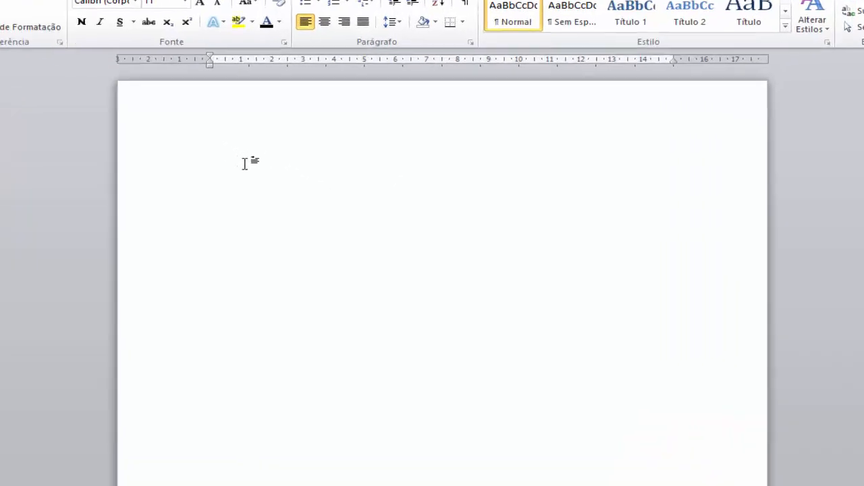
pyautogui.write('titulo')
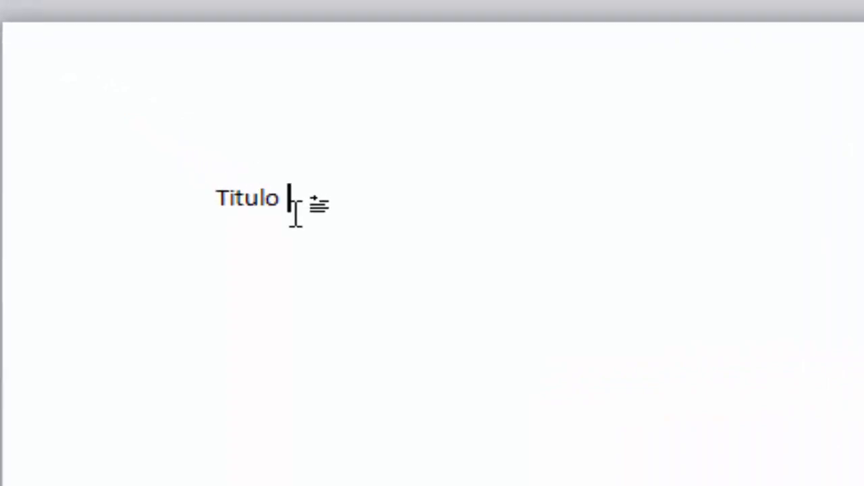
pyautogui.click(210, 193)
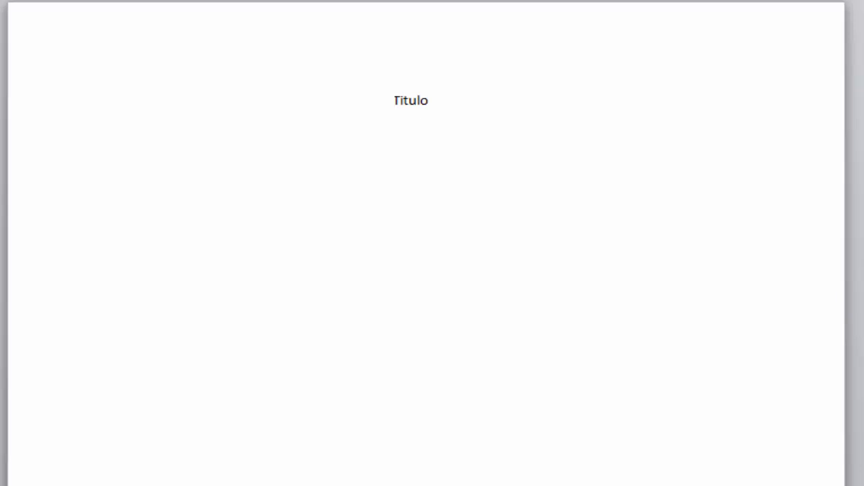
pyautogui.hotkey('ctrl', 'z')
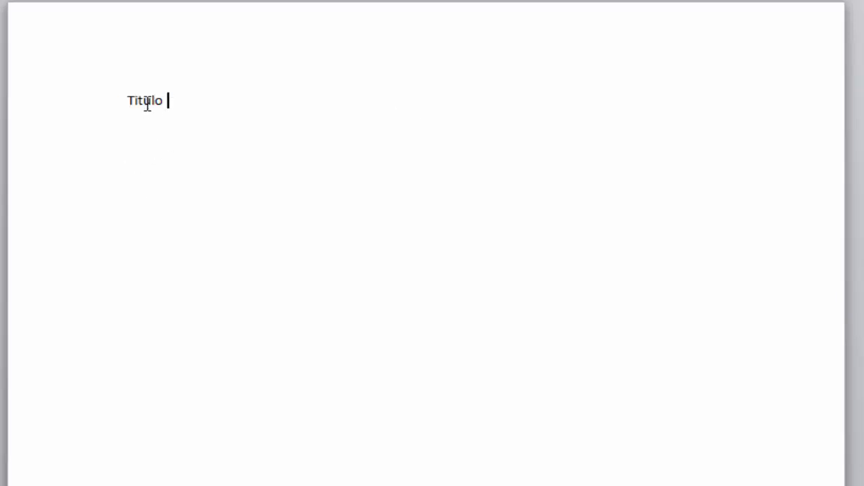
# Step: Below the title, leaving a blank line, write "Começo digitar o trabalho normalmente vou digitando outra coisa bastante interessante"
pyautogui.click(93, 104)
pyautogui.click(166, 102)
pyautogui.write('começo digi')
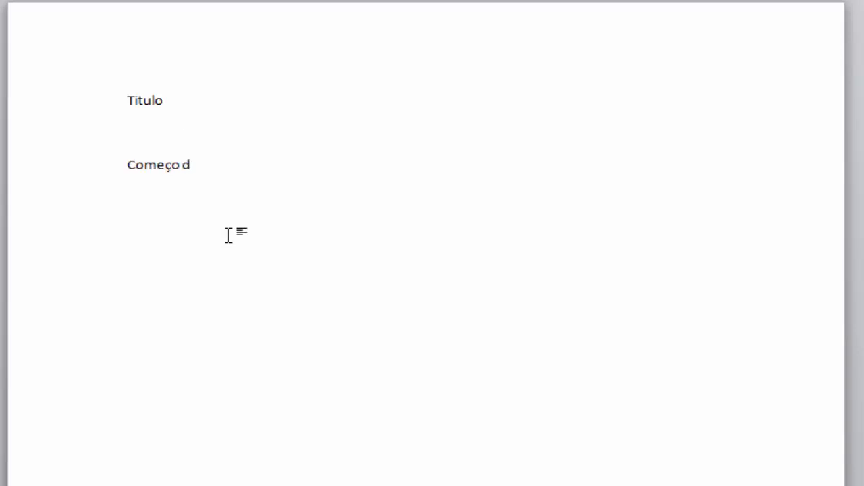
pyautogui.write('tar o trabalhoo')
pyautogui.press('BackSpace')
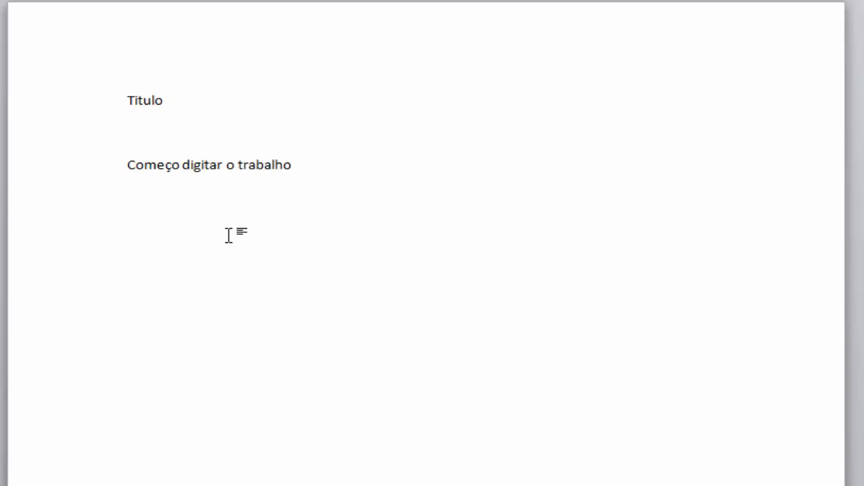
pyautogui.write('normalme')
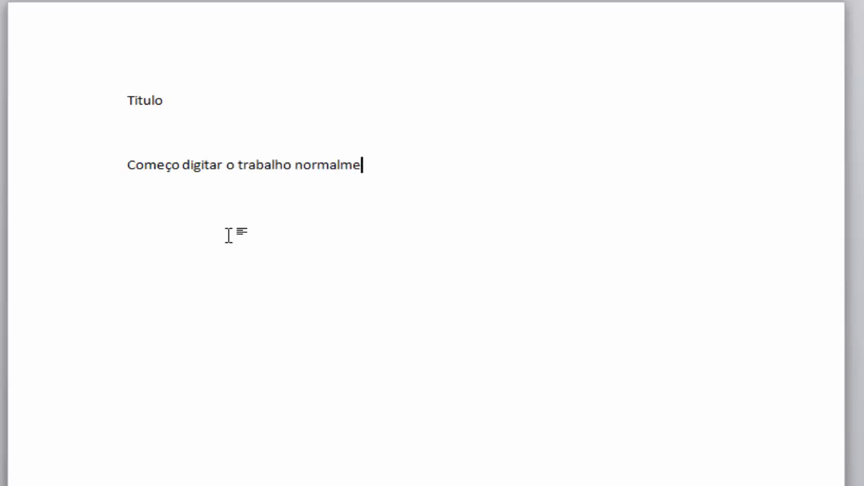
pyautogui.write('nte vou digitando ')
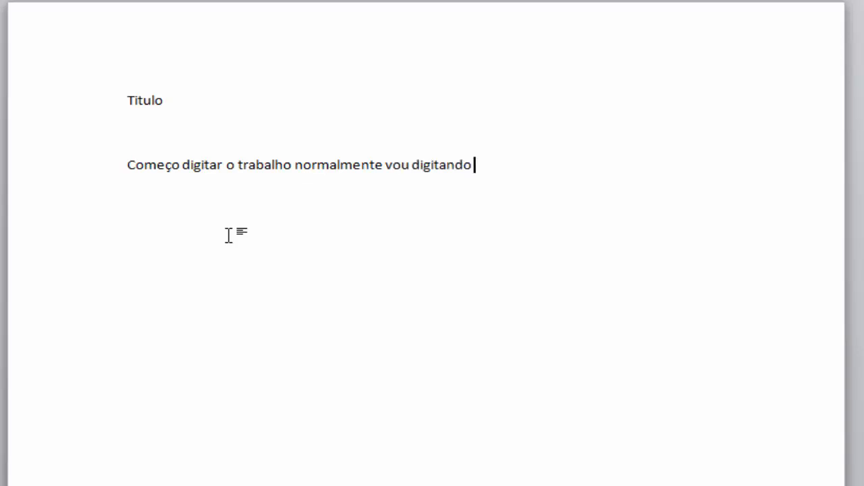
pyautogui.write('outra coisa b')
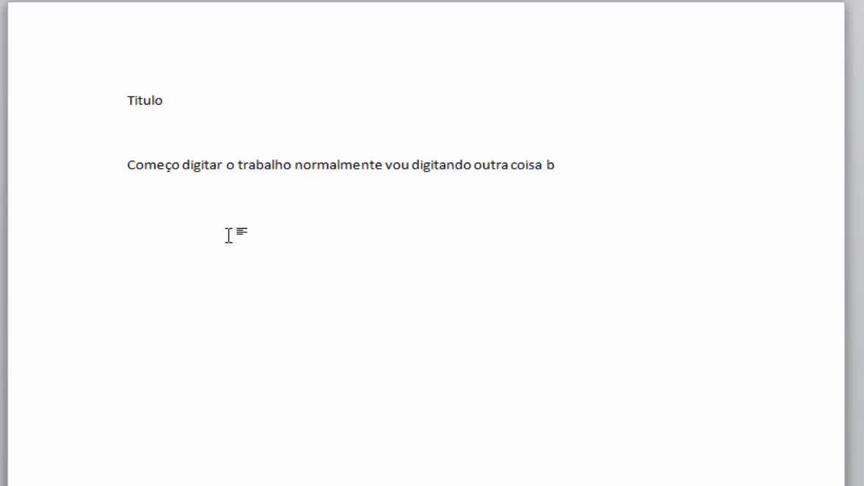
pyautogui.write('astante interes')
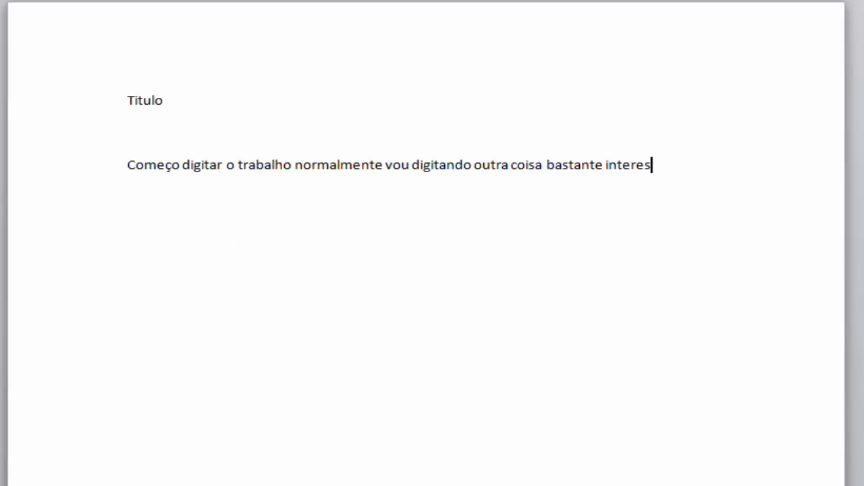
pyautogui.write('ante')
# Step: Continue the same paragraph with "posso digitar." and add a new paragraph reading "Começar outro paragrafo"
pyautogui.press('Return')
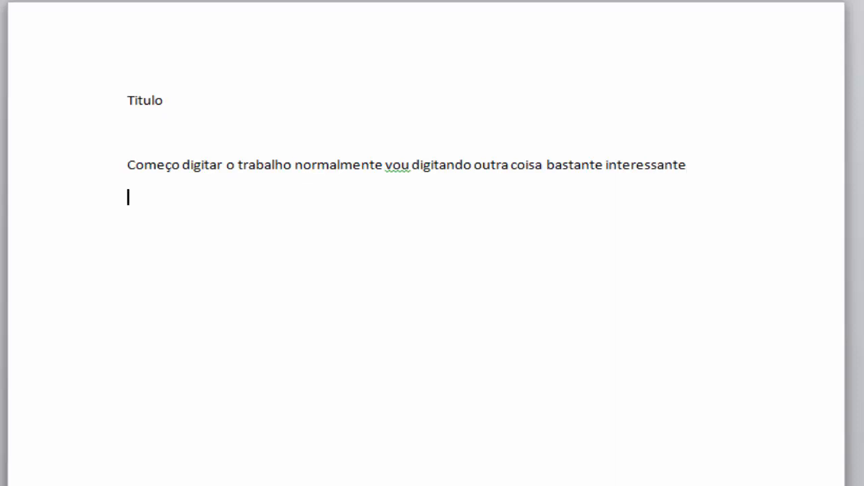
pyautogui.press('BackSpace')
pyautogui.write('posso digi')
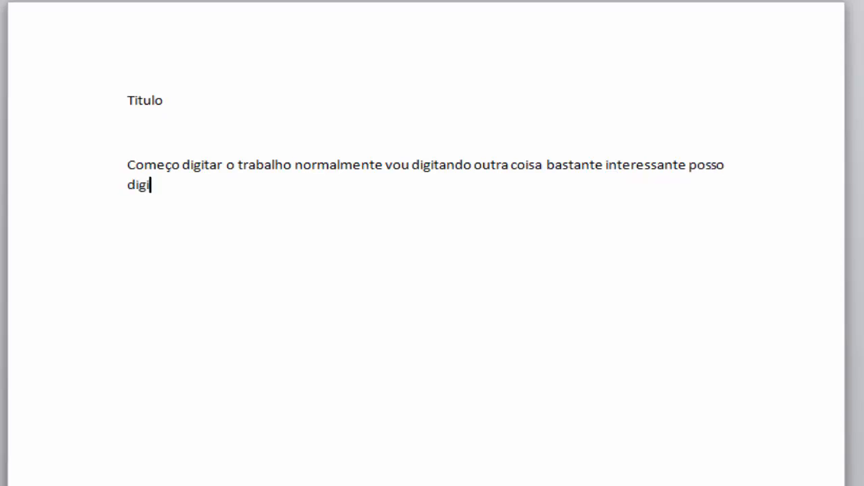
pyautogui.write('tar.')
pyautogui.press('Return')
pyautogui.write('começar outro para')
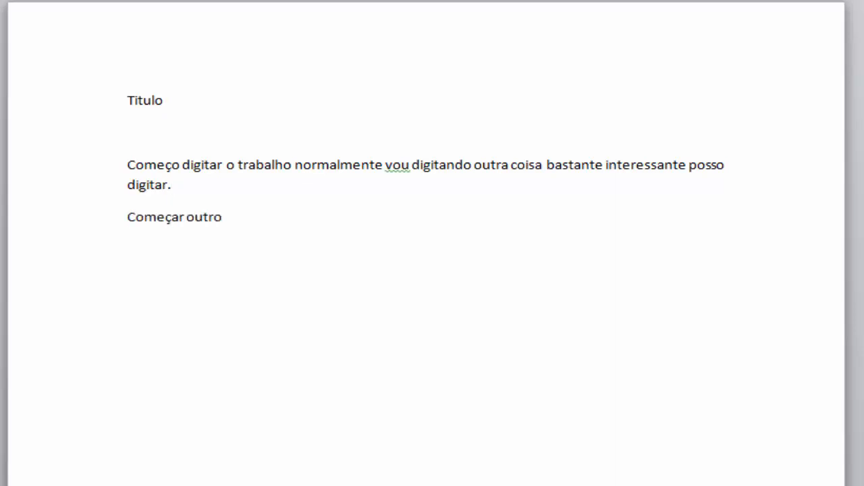
pyautogui.write('grafo')
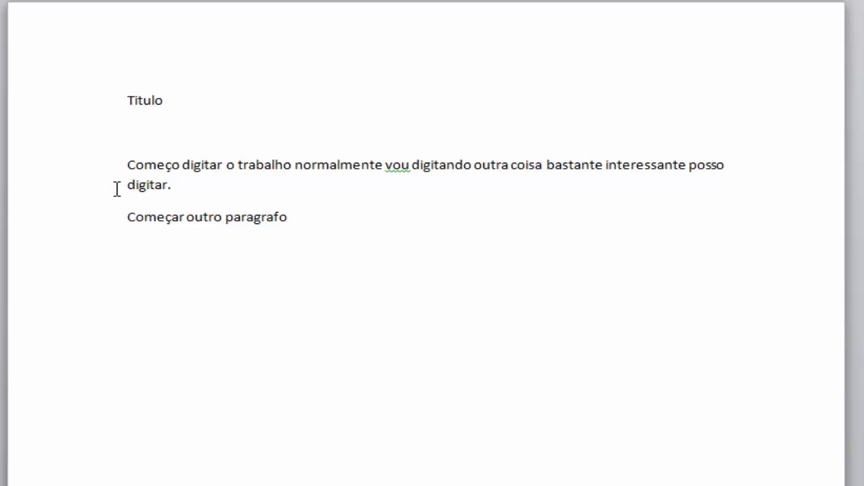
# Step: Delete all the sample text, from the title through the last paragraph, leaving the page empty
pyautogui.click(191, 99)
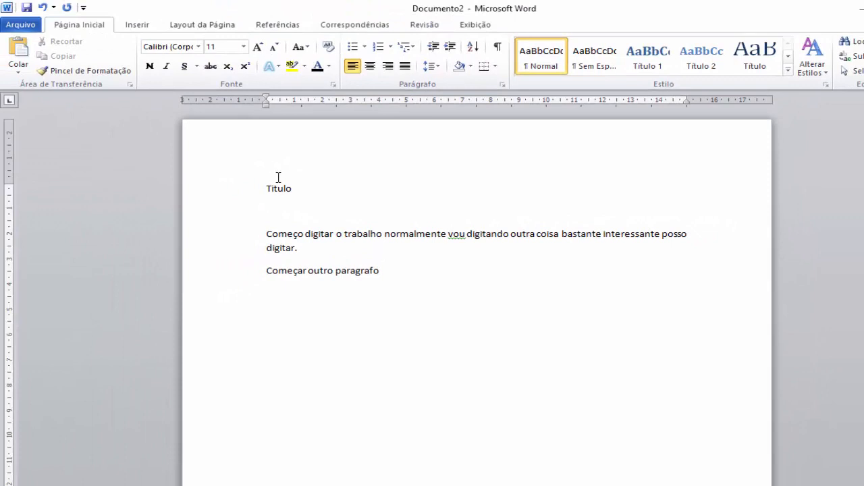
pyautogui.click(390, 276)
pyautogui.moveTo(394, 275); pyautogui.dragTo(250, 175)
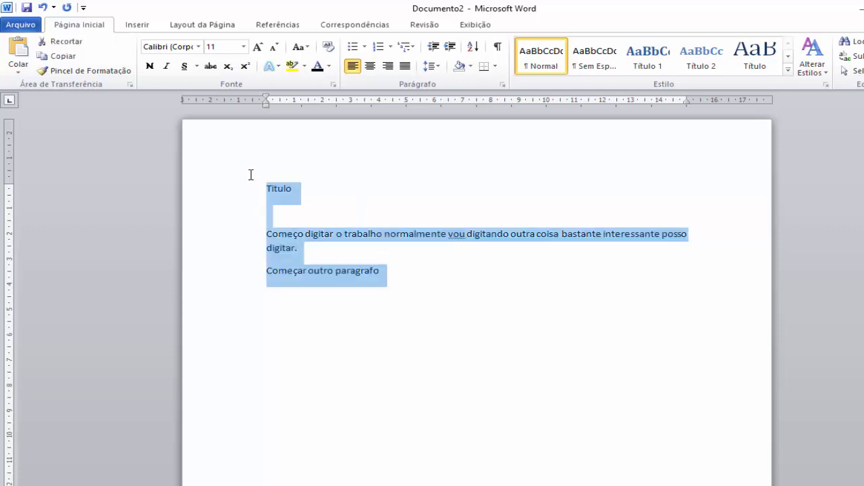
pyautogui.press('Delete')
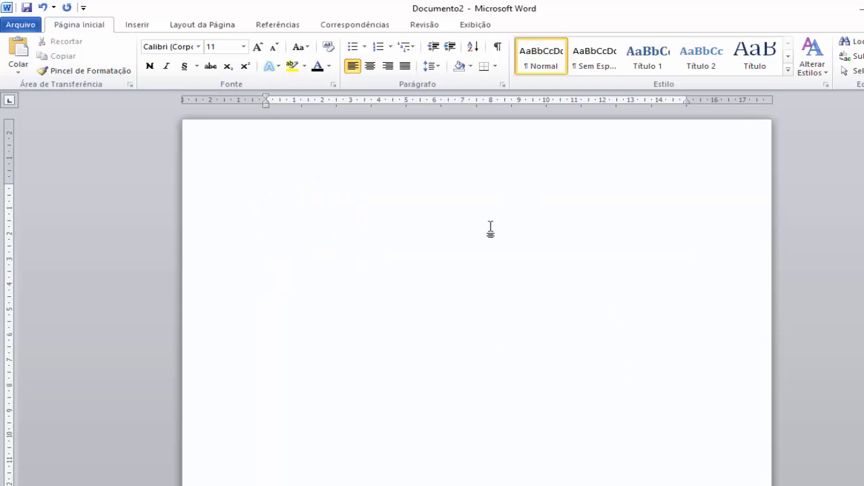
# Step: Paste the copied text on programming logic and algorithms into the empty document
pyautogui.hotkey('ctrl', 'v')
pyautogui.scroll(10, 490, 230)
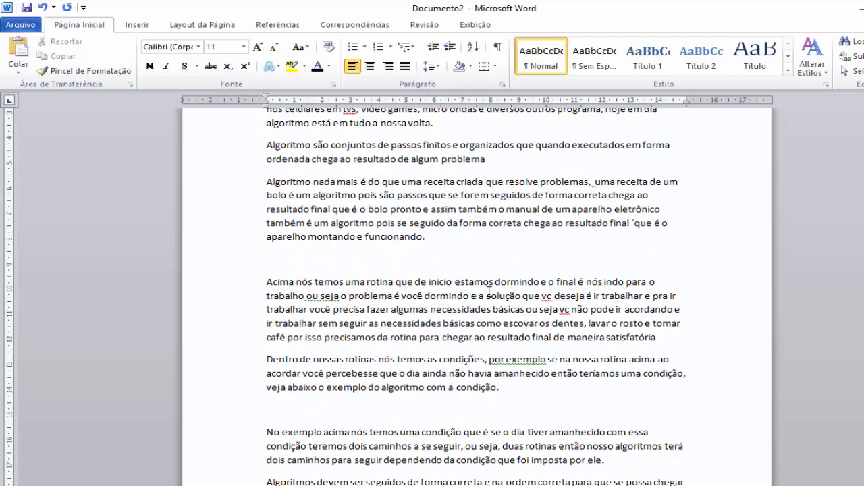
pyautogui.scroll(1, 488, 287)
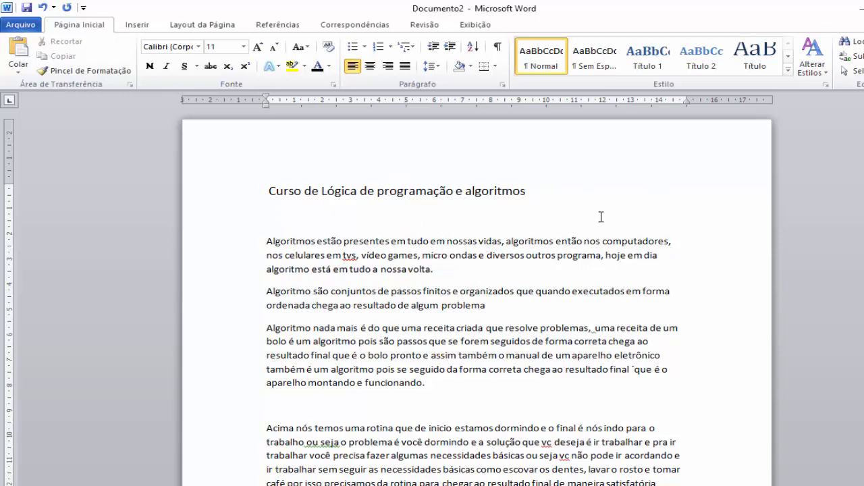
# Step: Look over the pasted text, from the course title through its paragraphs
pyautogui.scroll(-8, 557, 222)
pyautogui.scroll(8, 463, 259)
pyautogui.moveTo(268, 190); pyautogui.dragTo(525, 193)
pyautogui.click(523, 193)
pyautogui.scroll(-2, 272, 231)
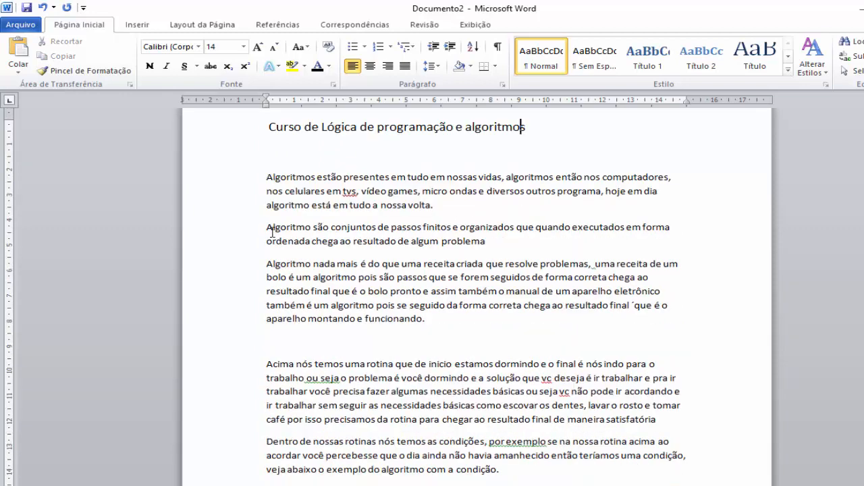
pyautogui.scroll(-9, 328, 303)
pyautogui.scroll(5, 335, 304)
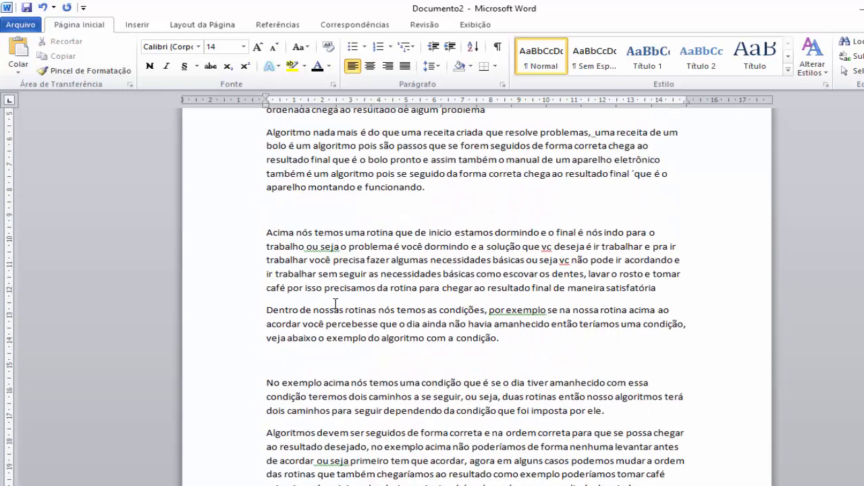
pyautogui.scroll(6, 336, 304)
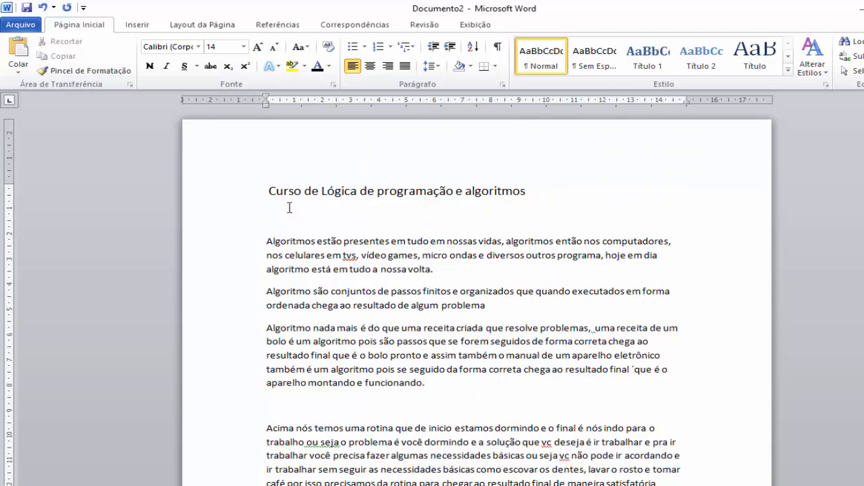
# Step: Change the font of the whole text, from the title to the last paragraph, to Arial
pyautogui.click(269, 191)
pyautogui.scroll(-10, 448, 220)
pyautogui.moveTo(268, 193); pyautogui.dragTo(478, 401)
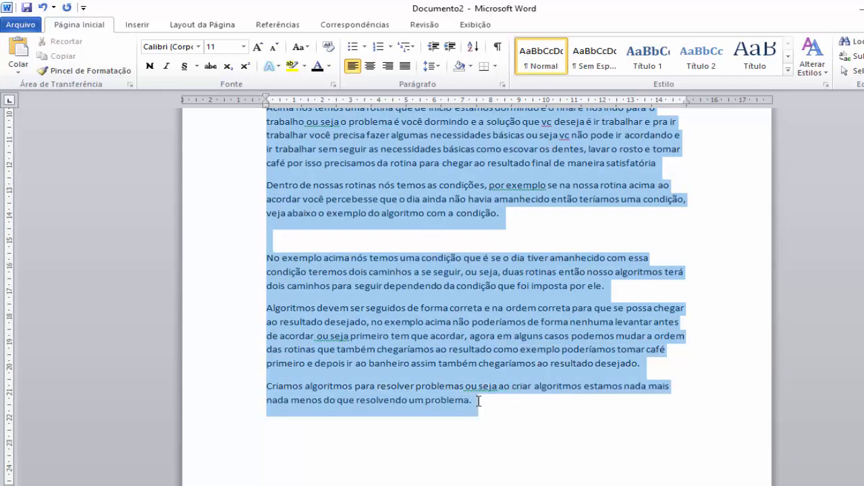
pyautogui.scroll(1, 388, 302)
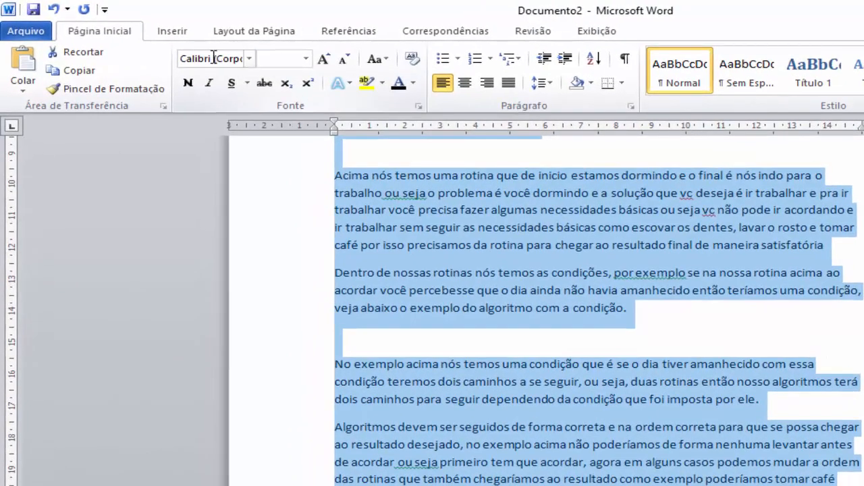
pyautogui.click(213, 59)
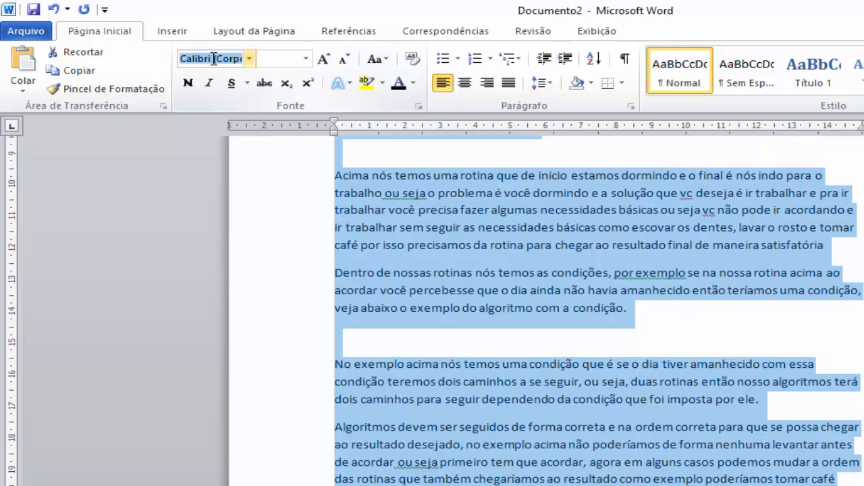
pyautogui.write('Arial')
pyautogui.press('Return')
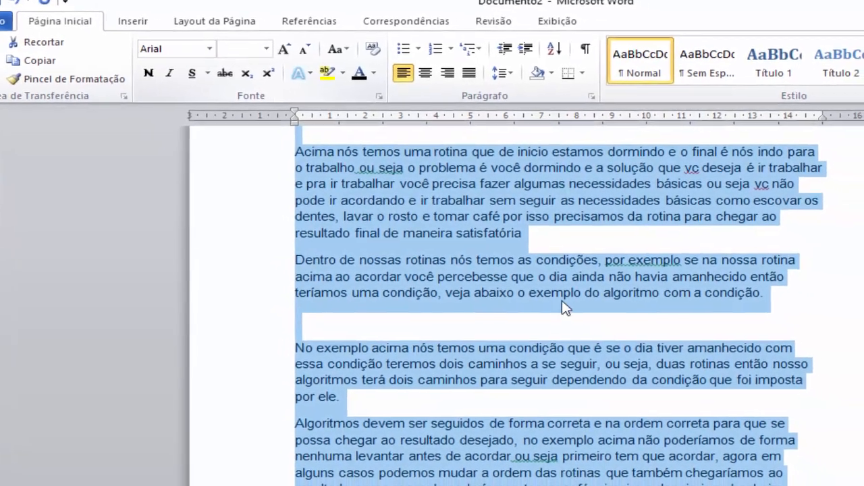
# Step: Set the font size of the whole selected text to 12 and clear the selection
pyautogui.scroll(8, 601, 316)
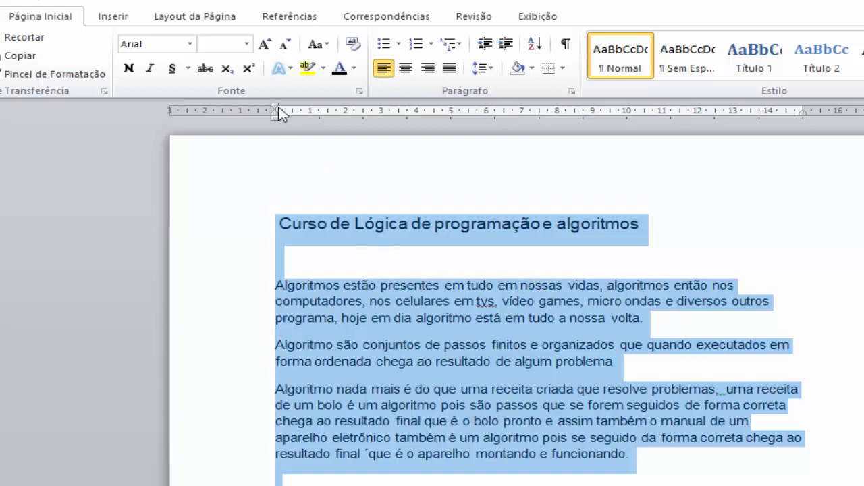
pyautogui.click(223, 44)
pyautogui.write('12')
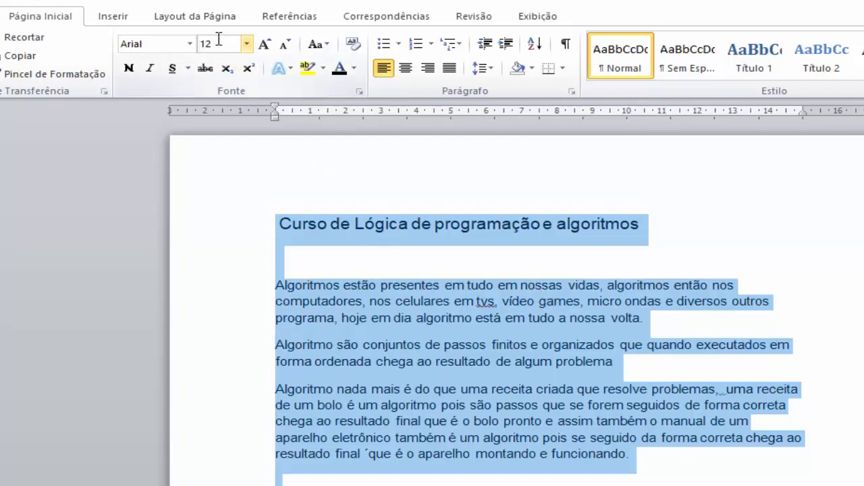
pyautogui.press('Return')
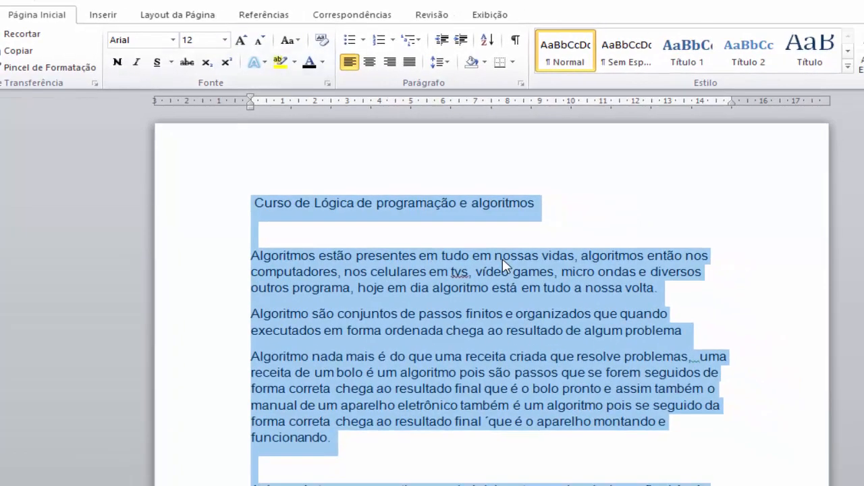
pyautogui.scroll(-1, 505, 264)
pyautogui.click(501, 251)
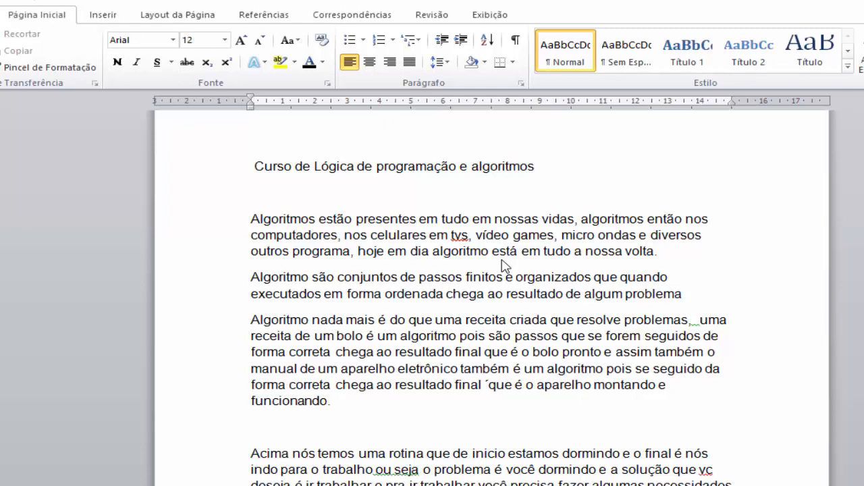
# Step: Set the font size of the title "Curso de Lógica de programação e algoritmos" to 14
pyautogui.scroll(-5, 501, 265)
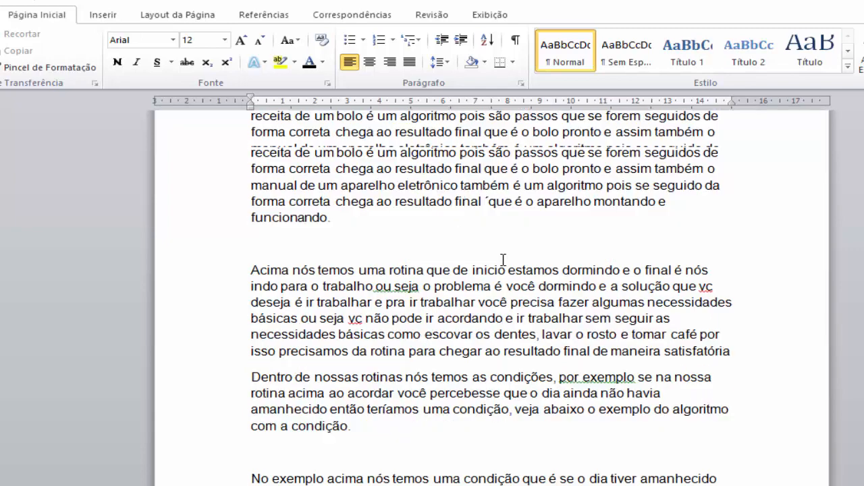
pyautogui.scroll(6, 503, 259)
pyautogui.click(256, 203)
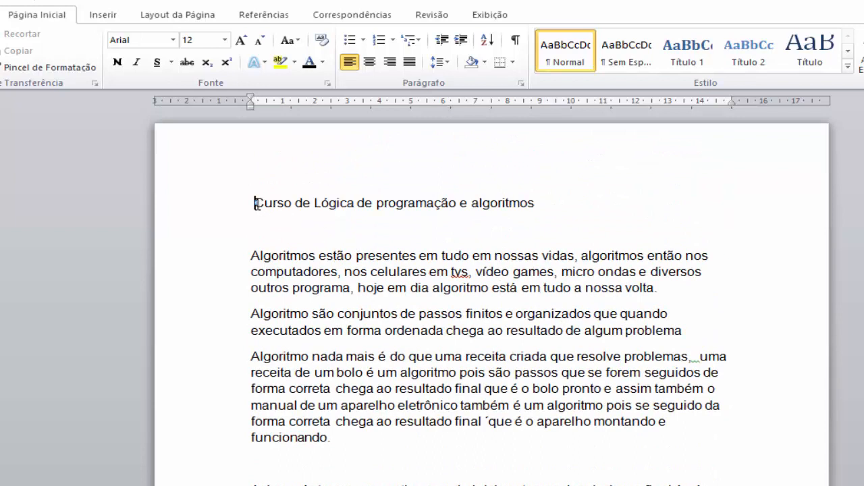
pyautogui.moveTo(255, 203); pyautogui.dragTo(556, 216)
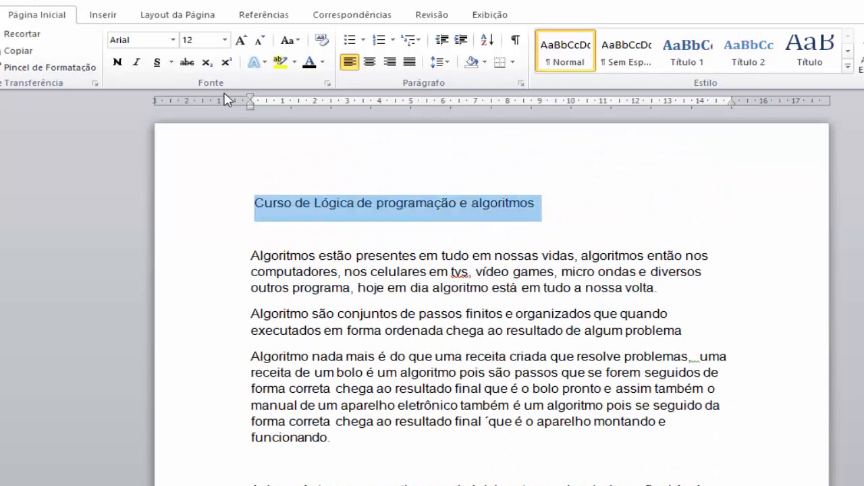
pyautogui.click(207, 44)
pyautogui.write('1')
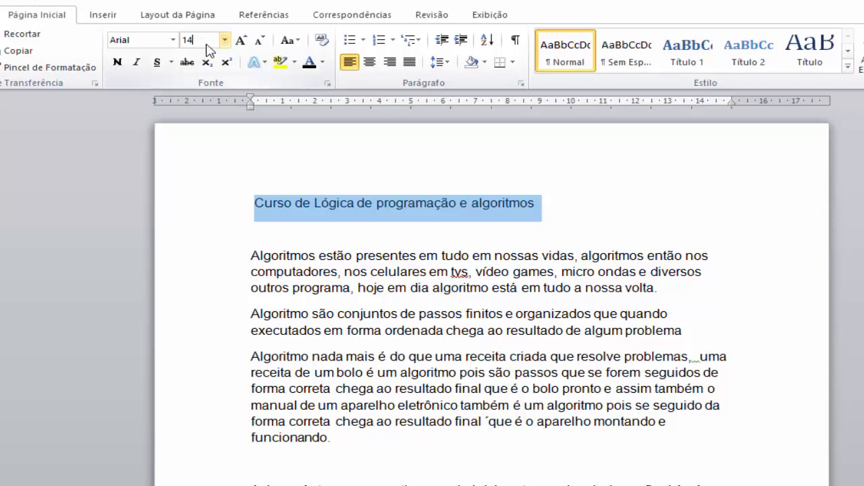
pyautogui.write('4')
pyautogui.press('Return')
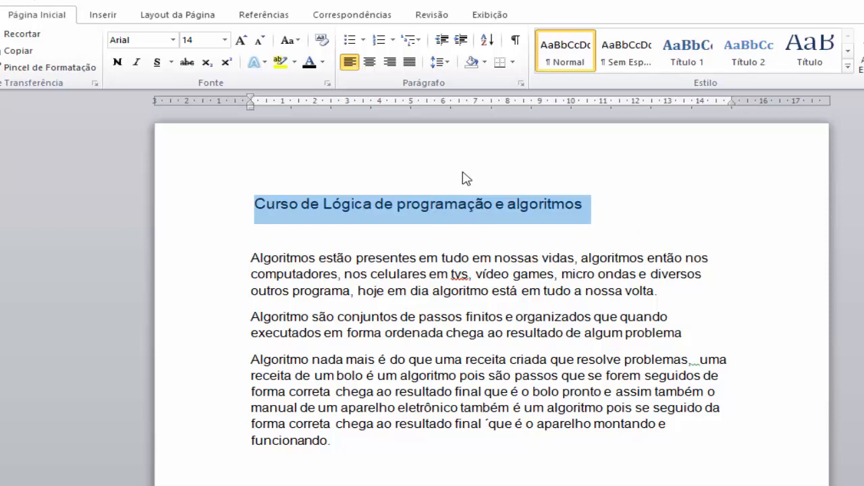
# Step: Centre the title "Curso de Lógica de programação e algoritmos" and clear its selection
pyautogui.click(369, 61)
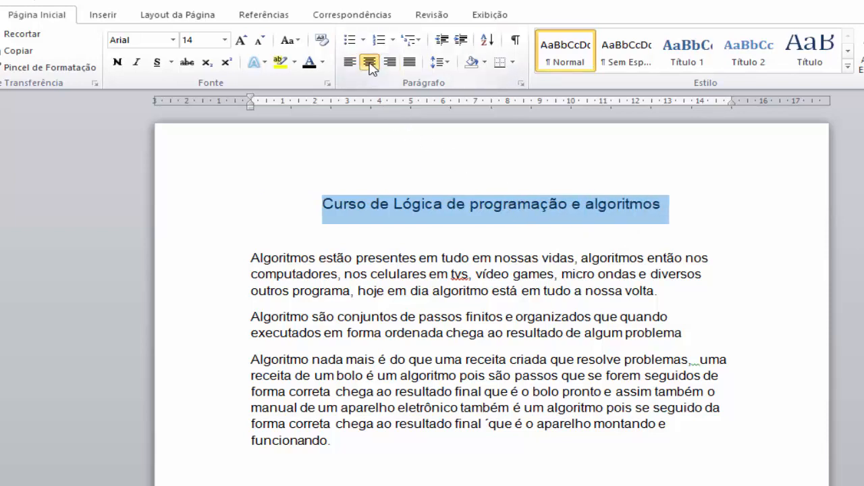
pyautogui.click(485, 204)
# Step: Select all body paragraphs below the title and set their alignment to Justificada in the paragraph settings
pyautogui.scroll(-2, 518, 244)
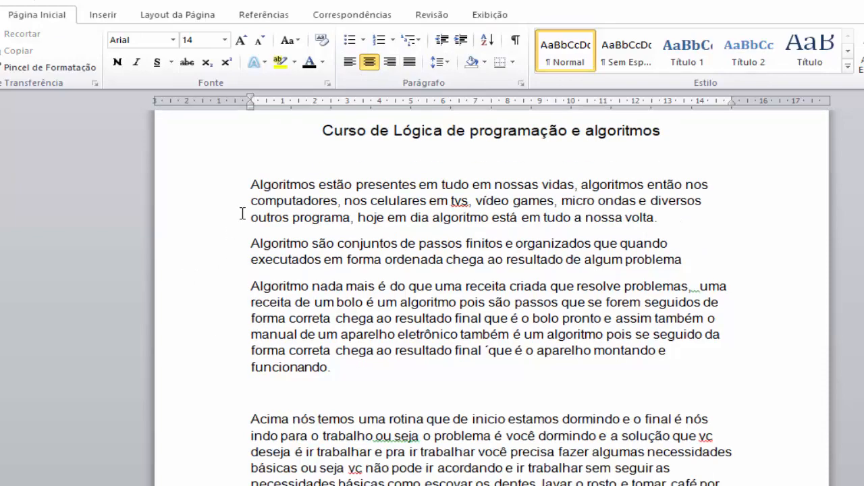
pyautogui.scroll(-6, 376, 253)
pyautogui.scroll(7, 400, 284)
pyautogui.moveTo(250, 187); pyautogui.dragTo(652, 460)
pyautogui.scroll(-7, 358, 304)
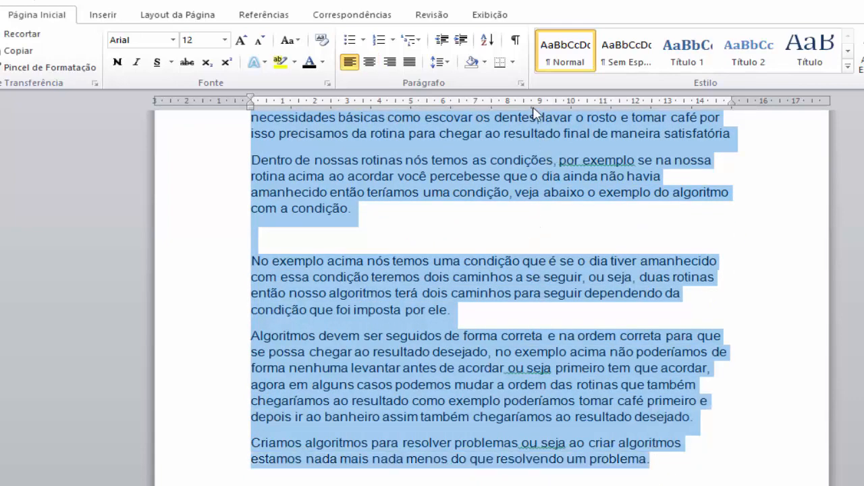
pyautogui.click(521, 83)
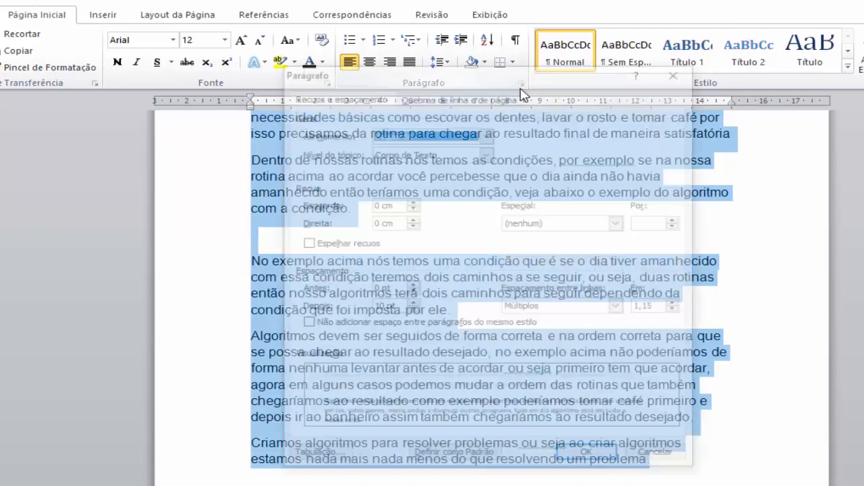
pyautogui.moveTo(435, 72); pyautogui.dragTo(707, 100)
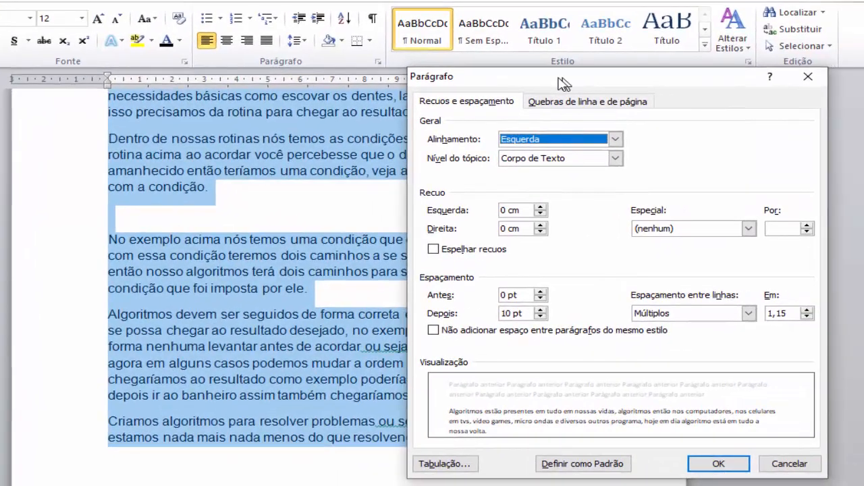
pyautogui.moveTo(559, 82); pyautogui.dragTo(526, 82)
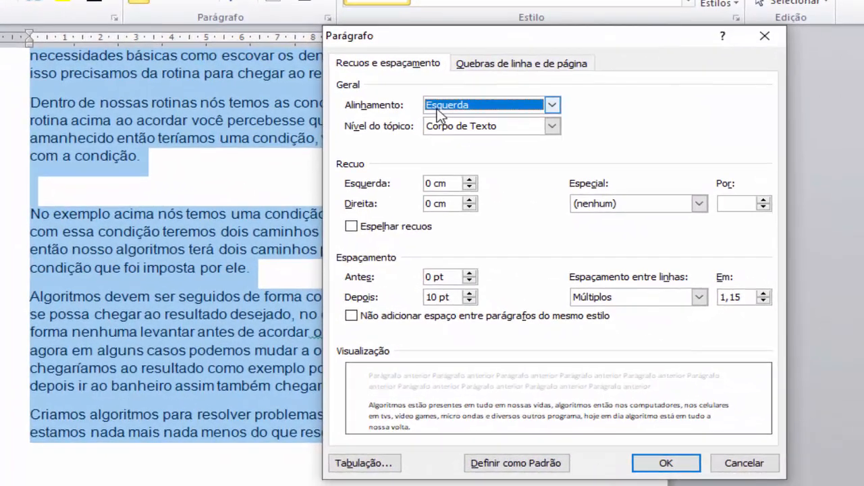
pyautogui.click(467, 106)
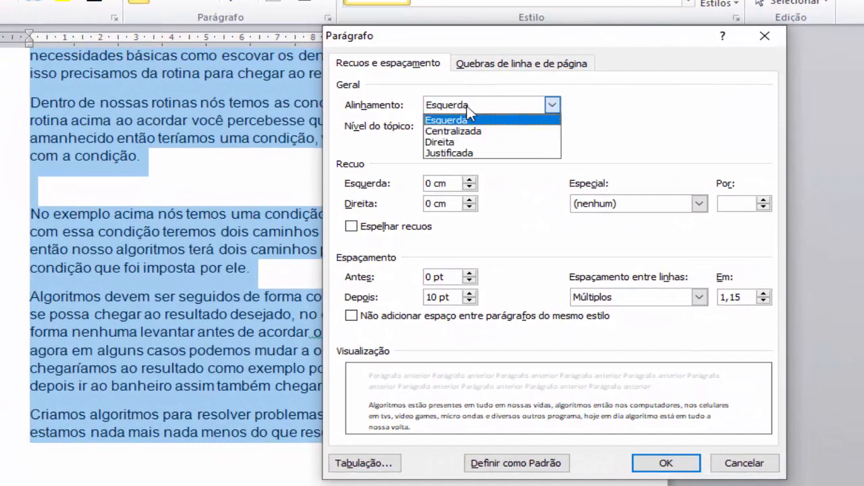
pyautogui.click(473, 151)
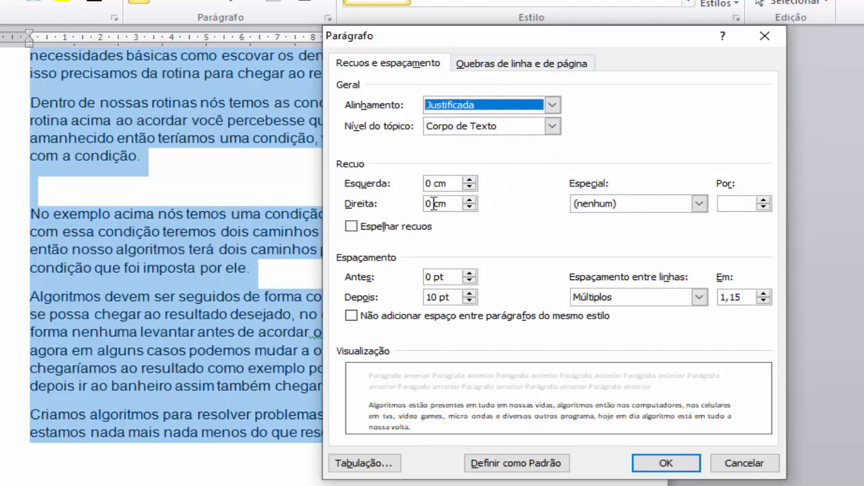
# Step: Give the selected body paragraphs a special first-line indent (Primeira linha) of 2 cm
pyautogui.click(699, 206)
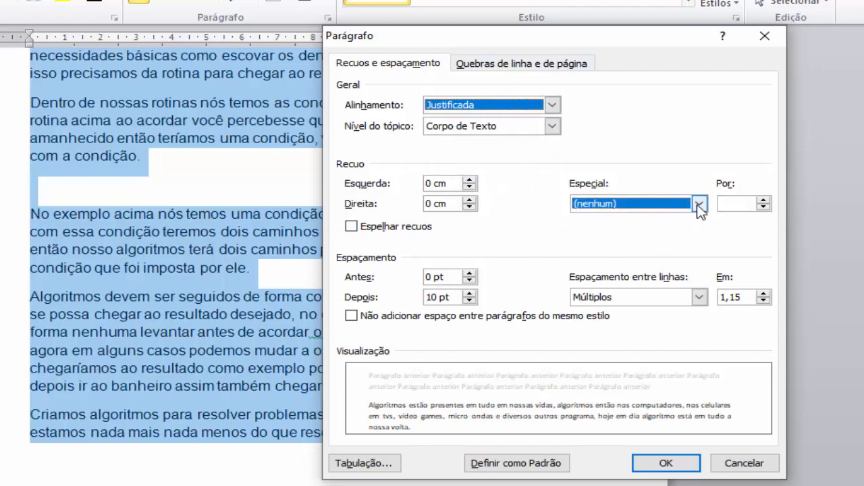
pyautogui.click(648, 230)
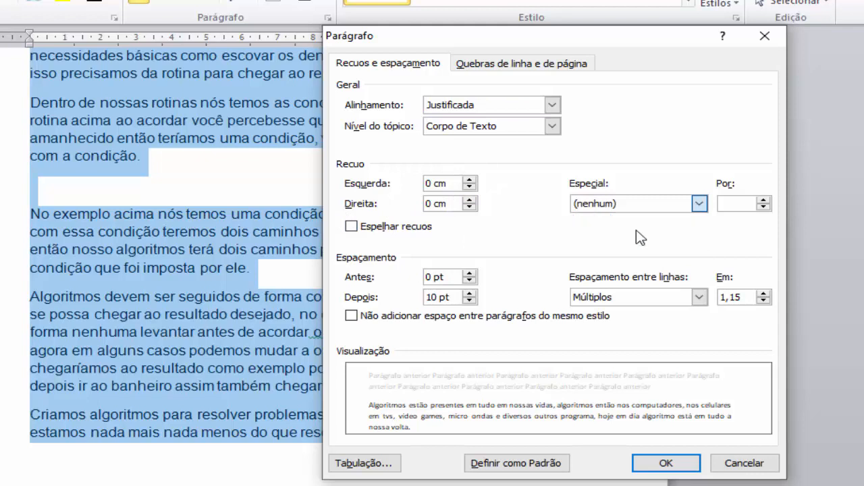
pyautogui.click(725, 205)
pyautogui.moveTo(721, 203); pyautogui.dragTo(745, 203)
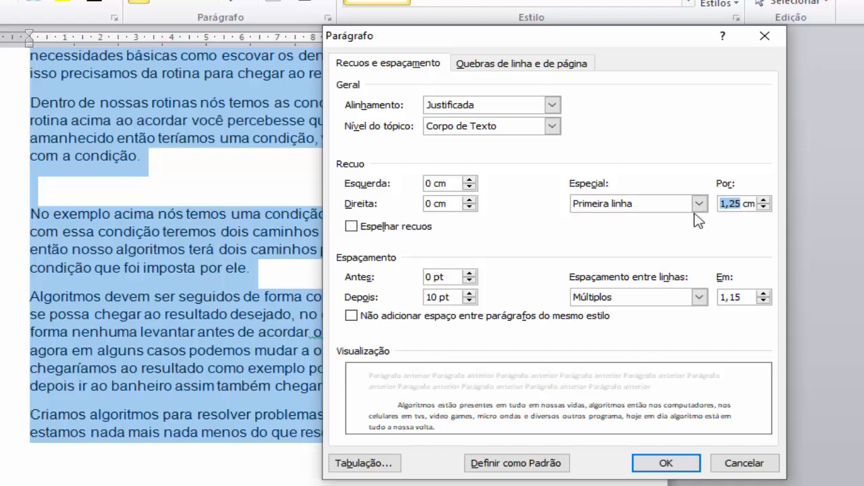
pyautogui.write('2')
# Step: Set the line spacing to 1,5 linhas, apply the paragraph settings and clear the selection
pyautogui.click(662, 298)
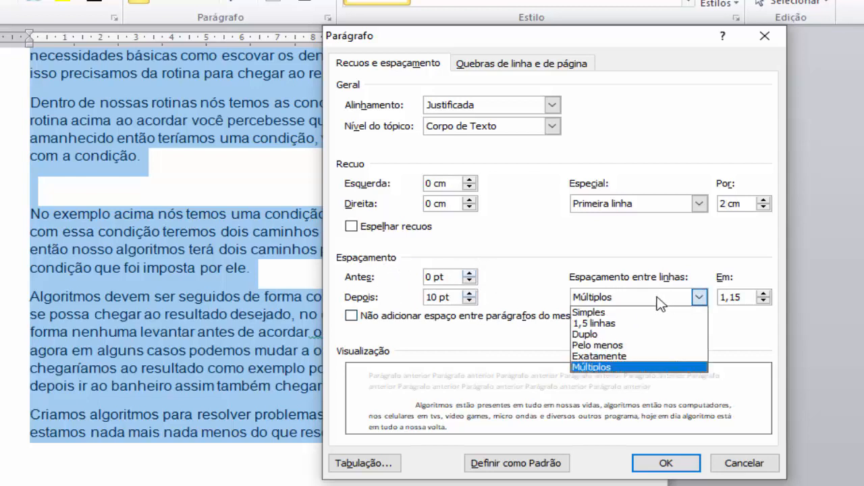
pyautogui.click(613, 324)
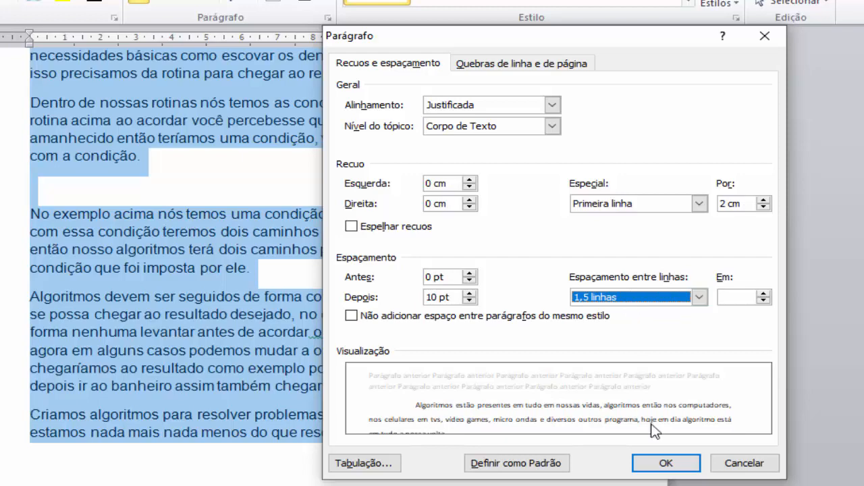
pyautogui.click(666, 463)
pyautogui.scroll(8, 398, 354)
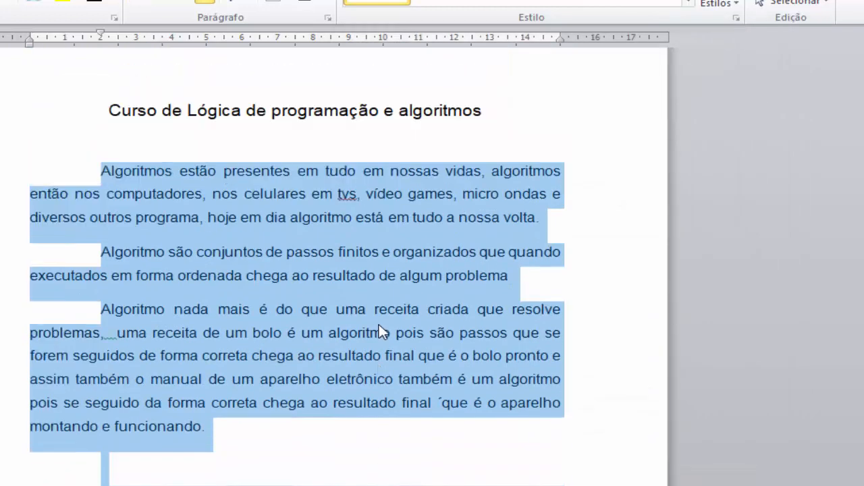
pyautogui.click(368, 316)
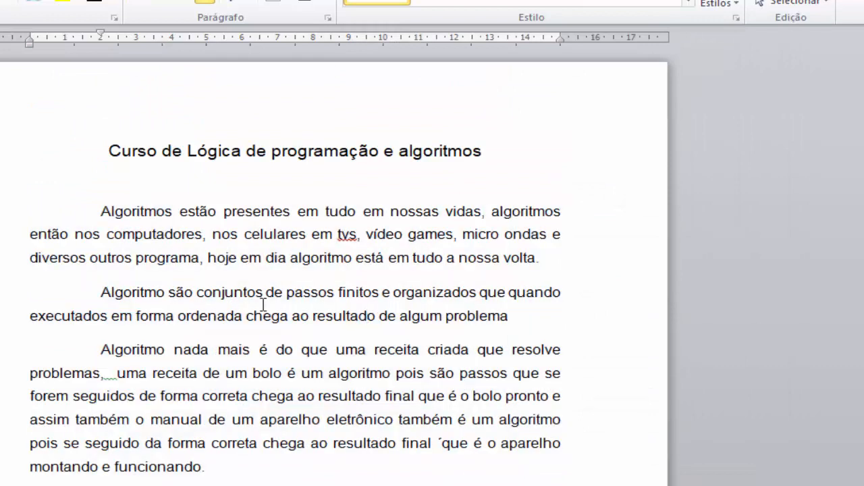
# Step: Check the paragraph indents, reselect all body paragraphs and change their first-line indent to 1,5 cm
pyautogui.click(103, 212)
pyautogui.scroll(-5, 162, 337)
pyautogui.click(216, 193)
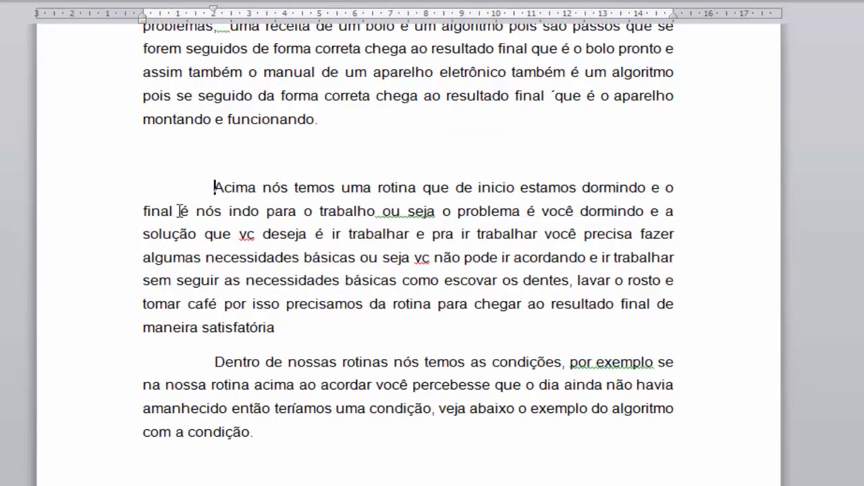
pyautogui.scroll(5, 179, 206)
pyautogui.moveTo(214, 189); pyautogui.dragTo(664, 241)
pyautogui.scroll(-10, 222, 254)
pyautogui.scroll(-4, 222, 255)
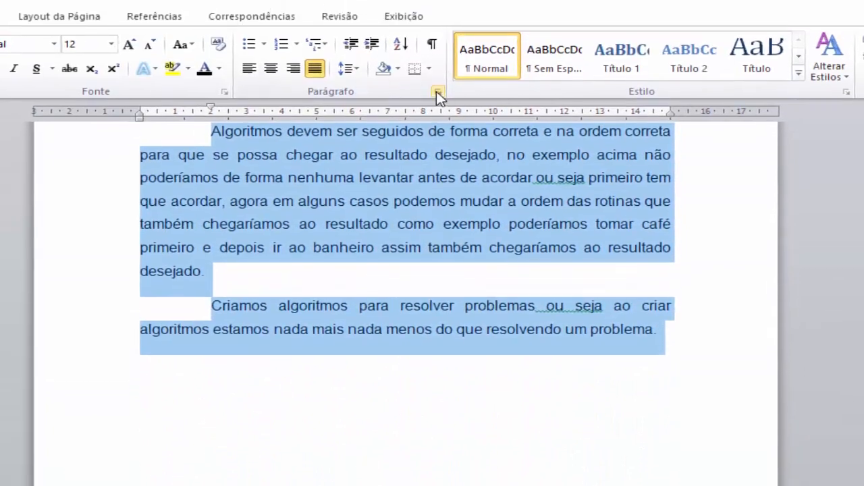
pyautogui.click(436, 90)
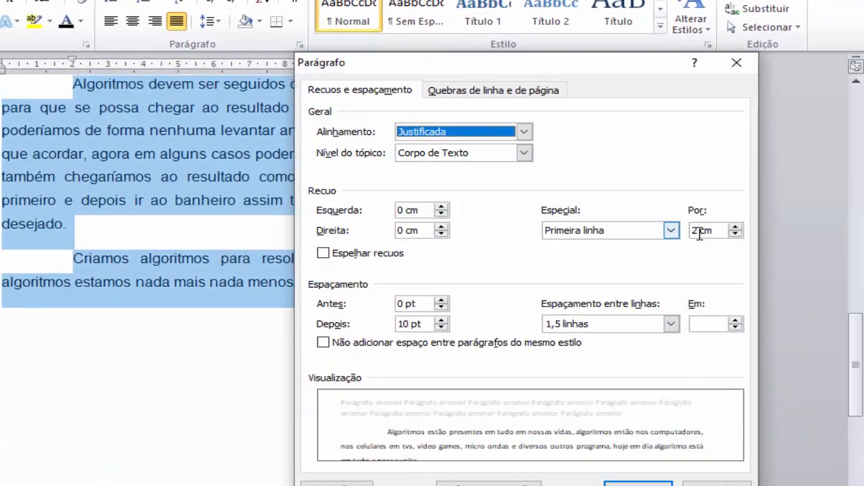
pyautogui.moveTo(776, 254); pyautogui.dragTo(725, 254)
pyautogui.write('1')
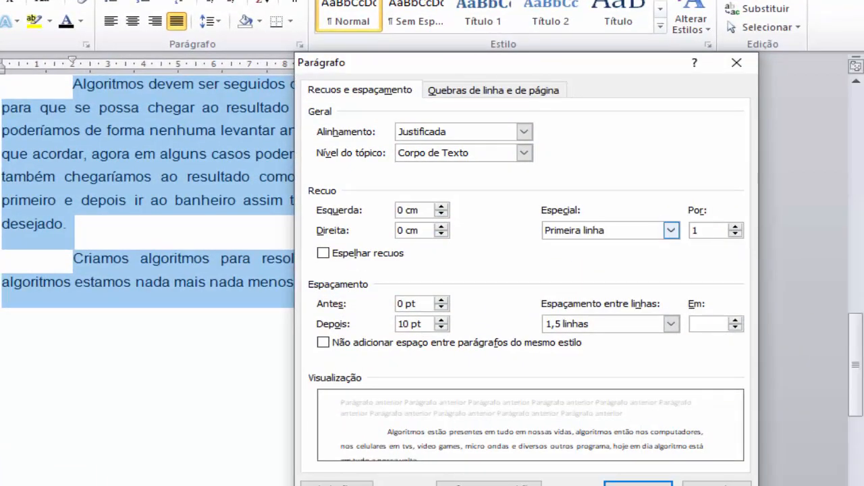
pyautogui.write(',5')
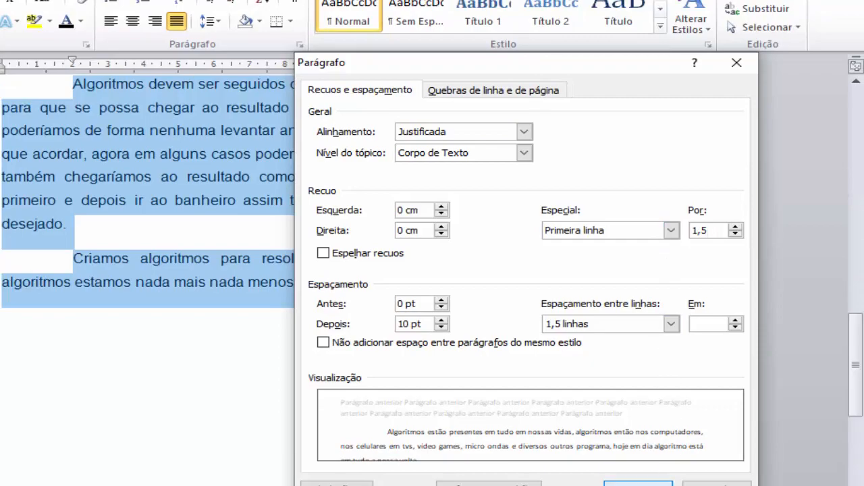
pyautogui.click(638, 484)
pyautogui.click(414, 284)
# Step: Look over the formatted text from the title to the last paragraph, including both pages side by side
pyautogui.scroll(17, 415, 284)
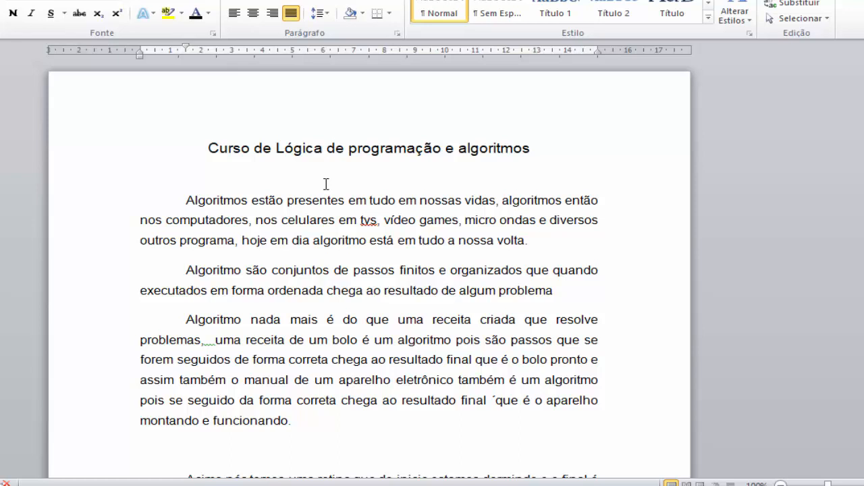
pyautogui.scroll(-2, 327, 184)
pyautogui.scroll(2, 326, 184)
pyautogui.scroll(-4, 327, 184)
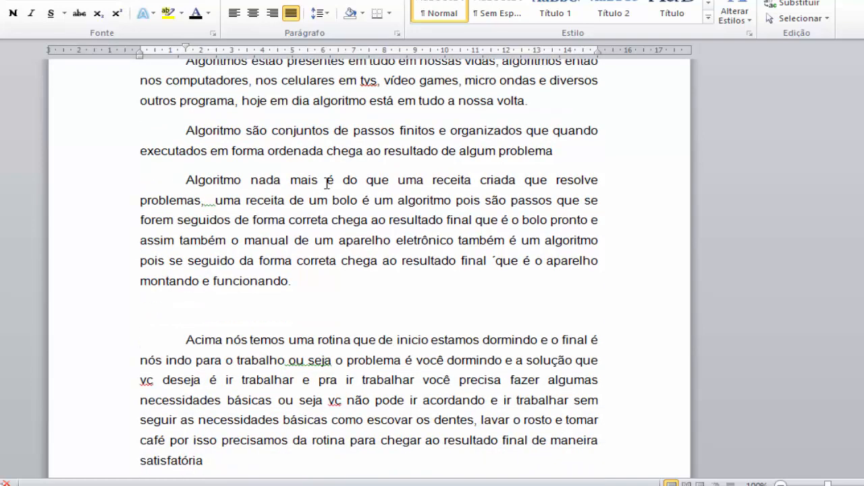
pyautogui.scroll(4, 395, 160)
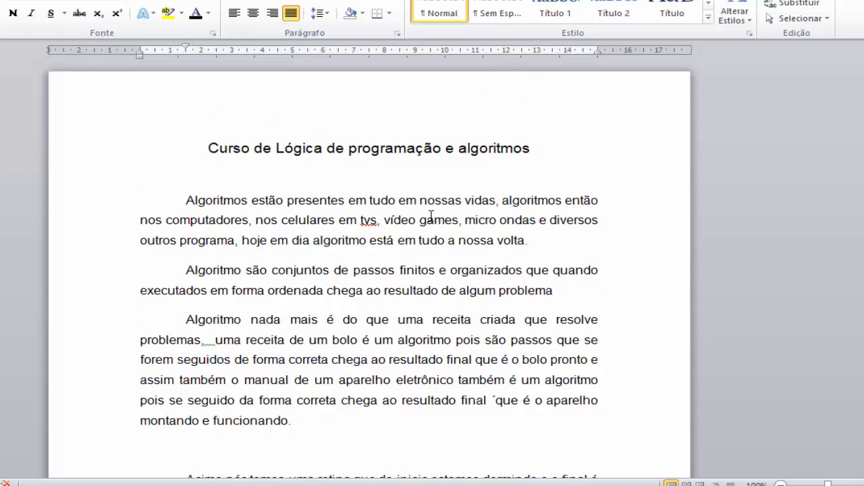
pyautogui.scroll(-2, 501, 211)
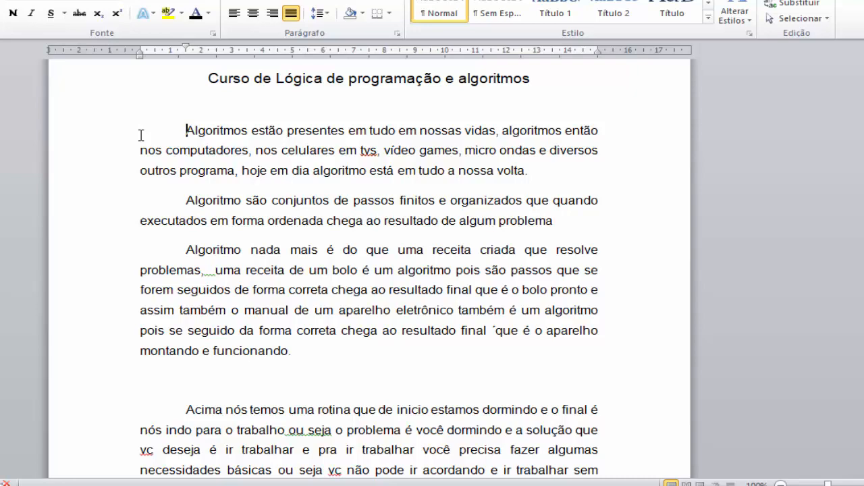
pyautogui.scroll(-1, 141, 136)
pyautogui.scroll(-15, 297, 220)
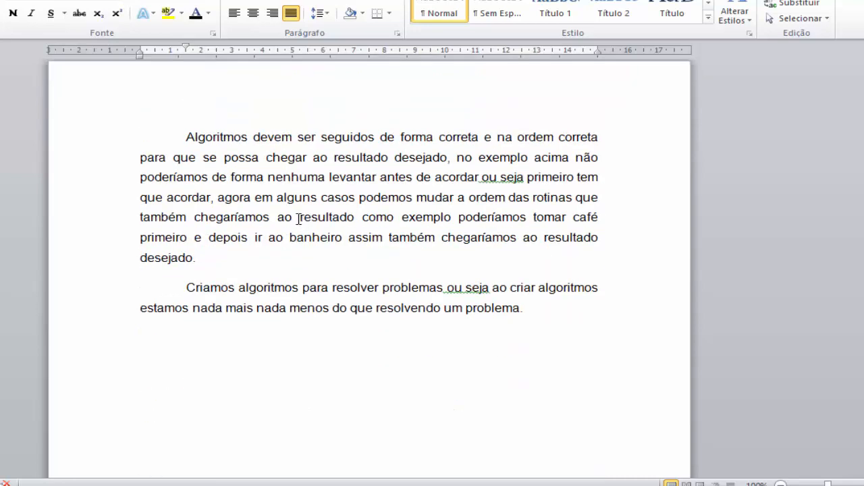
pyautogui.keyDown('ctrl'); pyautogui.scroll(-4, 291, 211); pyautogui.keyUp('ctrl')
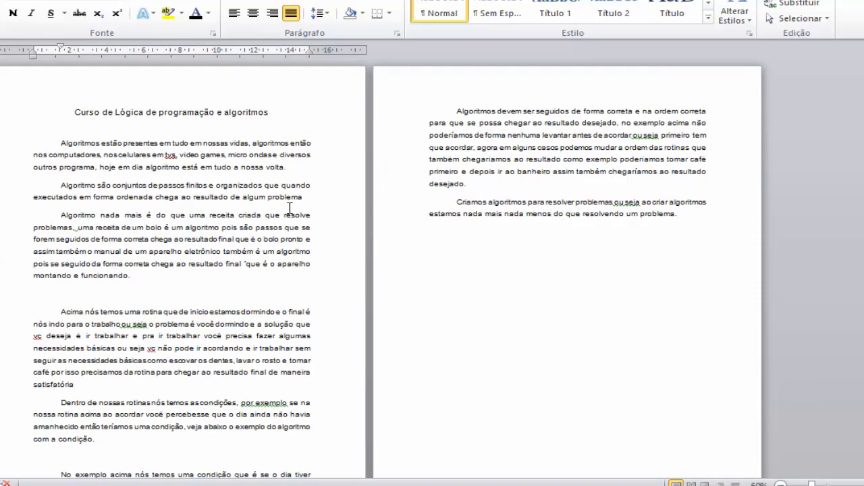
pyautogui.keyDown('ctrl'); pyautogui.scroll(-1, 290, 208); pyautogui.keyUp('ctrl')
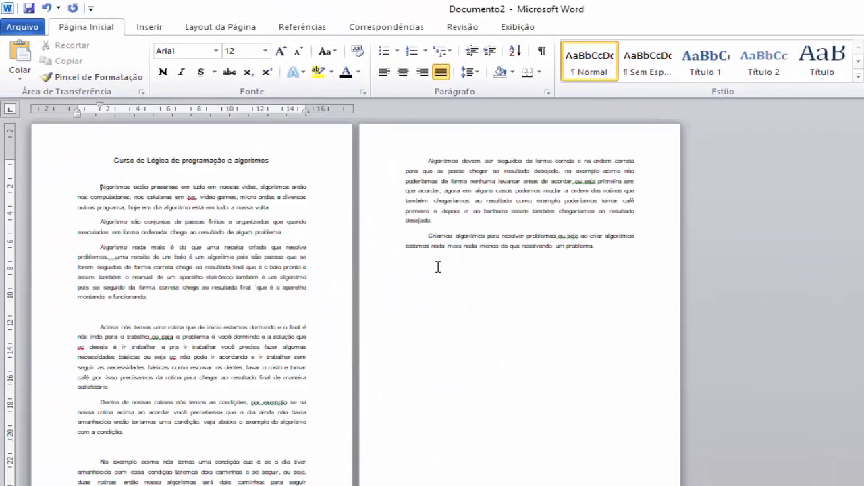
pyautogui.keyDown('ctrl'); pyautogui.scroll(3, 438, 267); pyautogui.keyUp('ctrl')
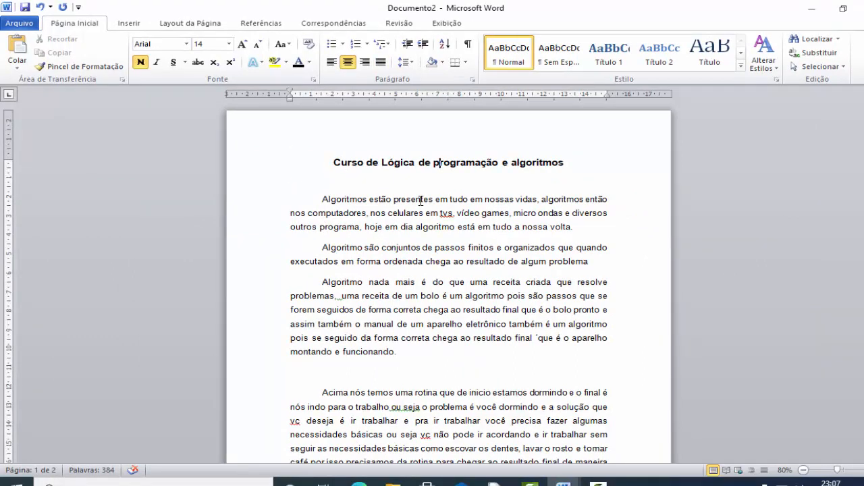
# Step: Open the custom page margins and set the top and left margins to 3 cm
pyautogui.click(206, 24)
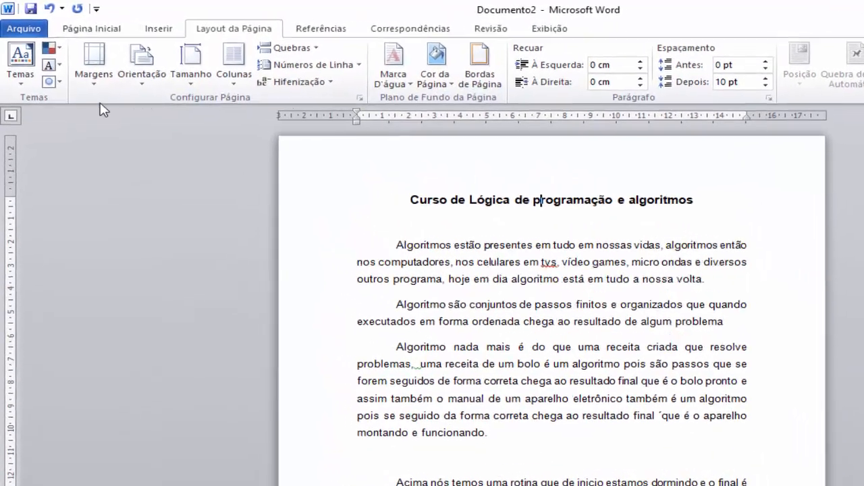
pyautogui.click(94, 69)
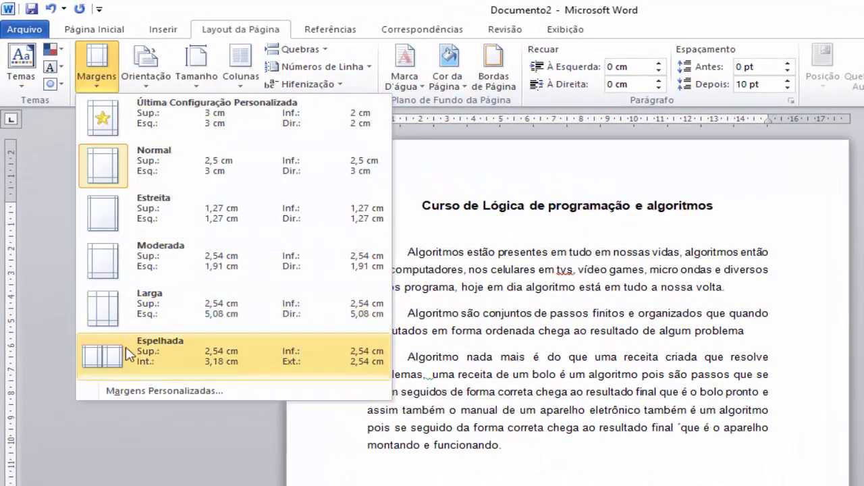
pyautogui.click(129, 390)
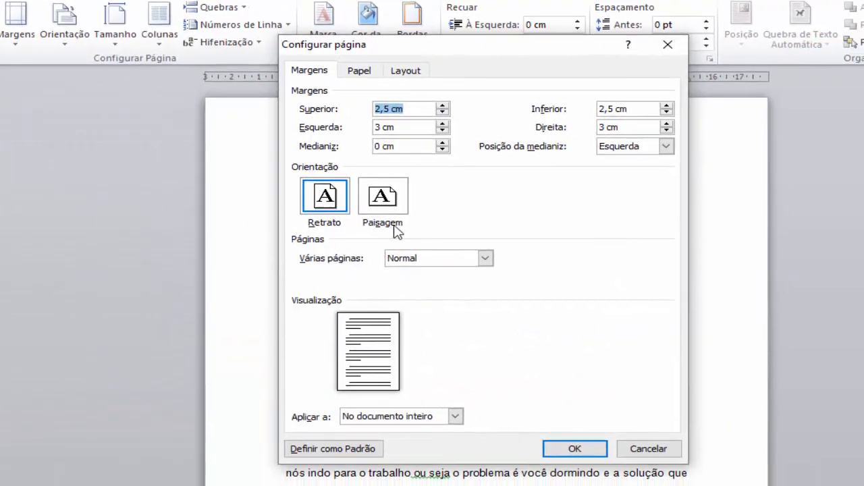
pyautogui.write('3')
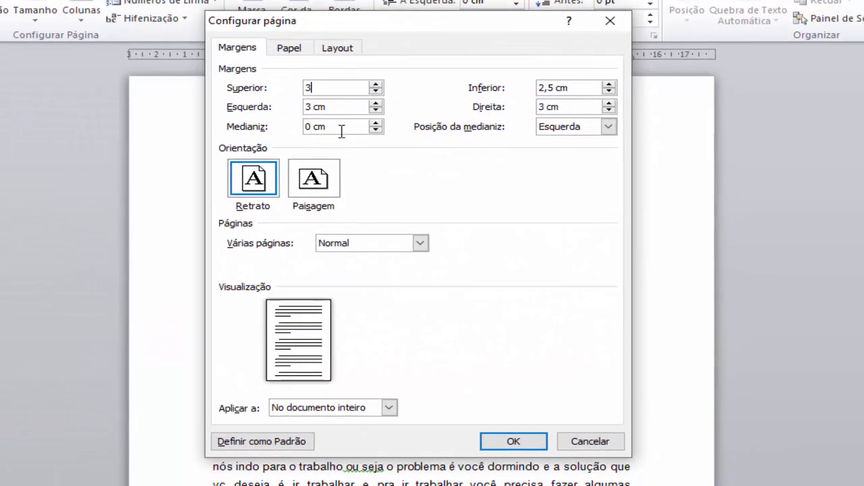
pyautogui.click(403, 126)
pyautogui.moveTo(335, 106); pyautogui.dragTo(274, 106)
pyautogui.write('3')
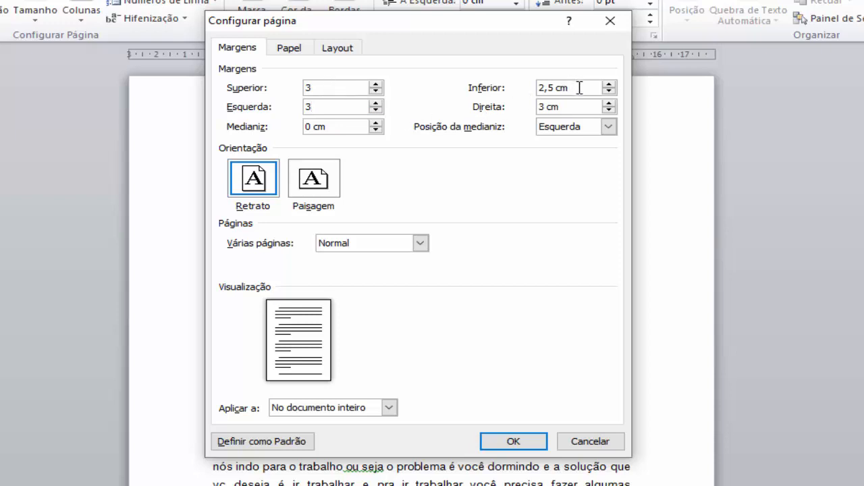
# Step: Set the bottom and right margins to 2 cm, apply them to the whole document and check the text
pyautogui.moveTo(578, 87); pyautogui.dragTo(511, 91)
pyautogui.write('2')
pyautogui.moveTo(571, 106); pyautogui.dragTo(521, 108)
pyautogui.write('2')
pyautogui.click(511, 443)
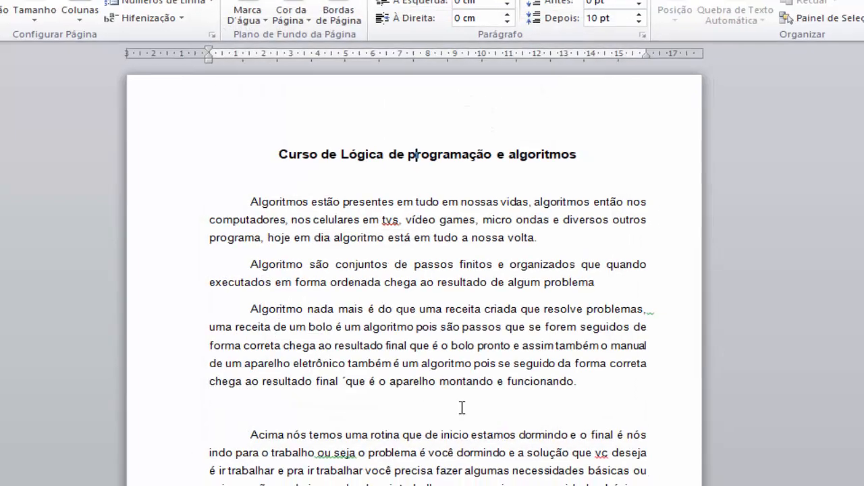
pyautogui.scroll(-5, 355, 302)
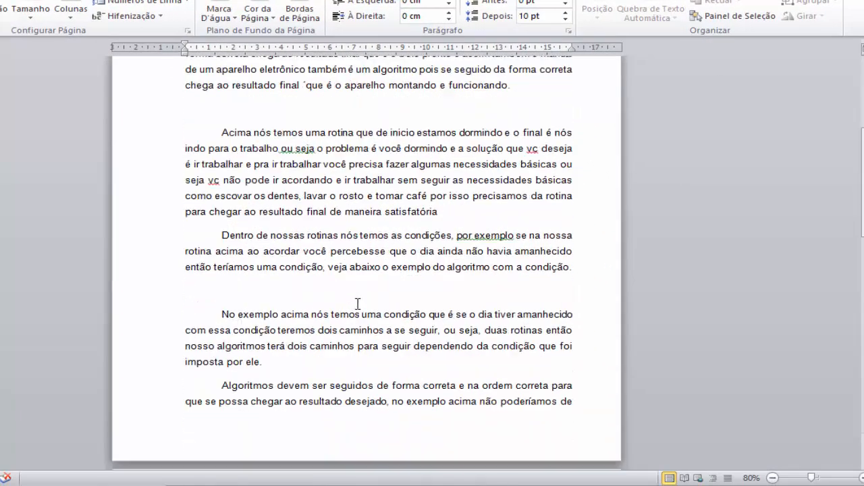
# Step: Review the document from the title through to the text on the second page with the new margins
pyautogui.scroll(4, 355, 301)
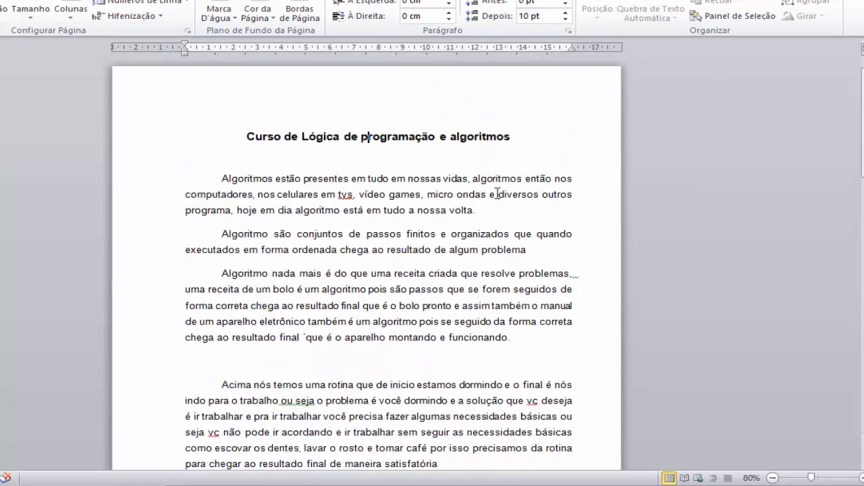
pyautogui.click(295, 155)
pyautogui.scroll(-2, 291, 153)
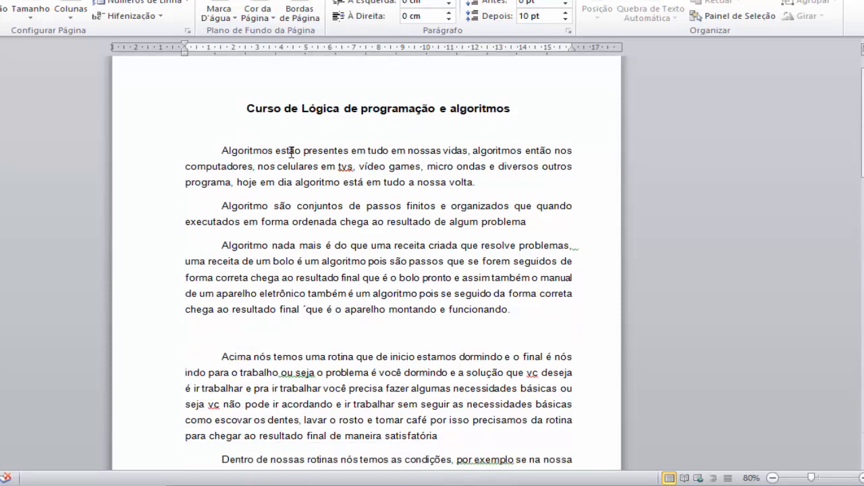
pyautogui.scroll(-15, 291, 153)
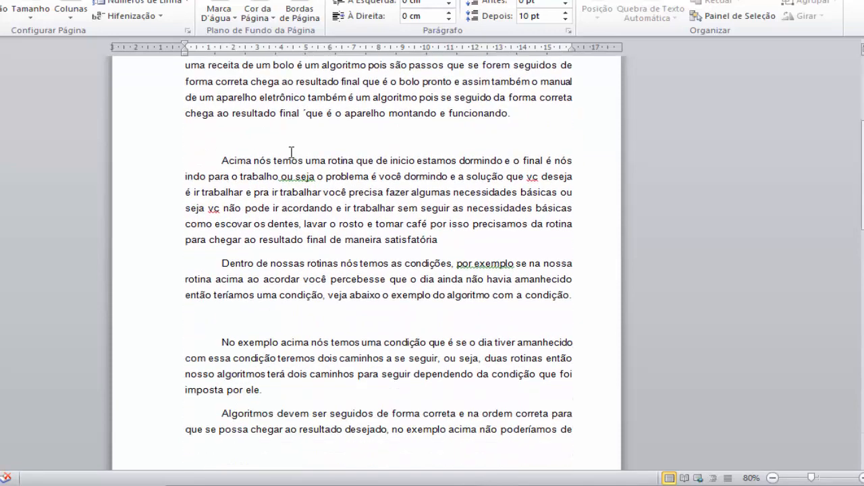
pyautogui.scroll(17, 291, 151)
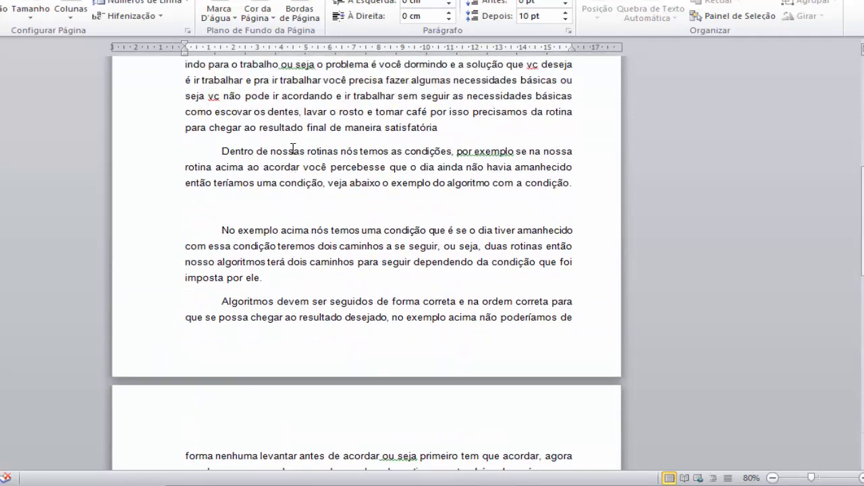
pyautogui.scroll(-10, 293, 149)
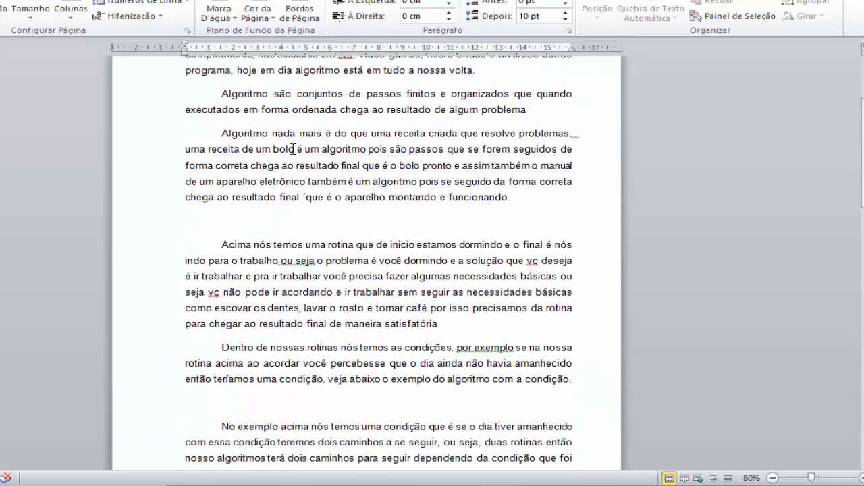
pyautogui.scroll(-11, 293, 148)
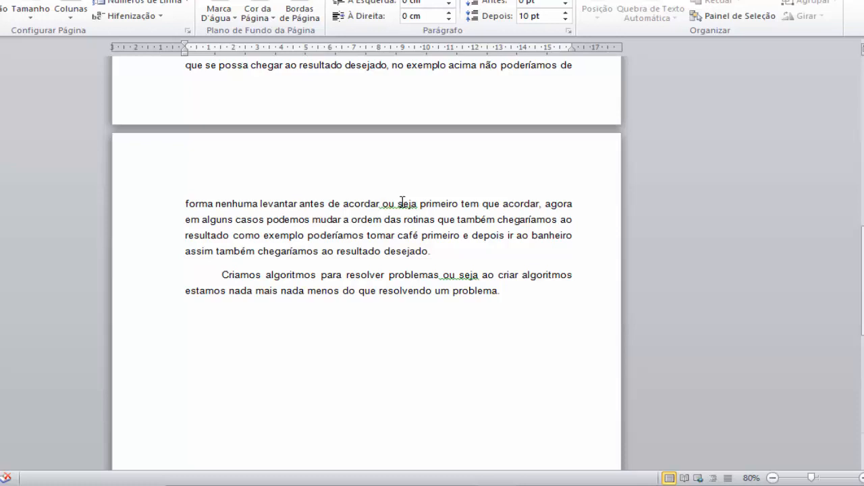
# Step: Copy the text at the start of page two and place the cursor on an empty line below it
pyautogui.moveTo(483, 291); pyautogui.dragTo(187, 200)
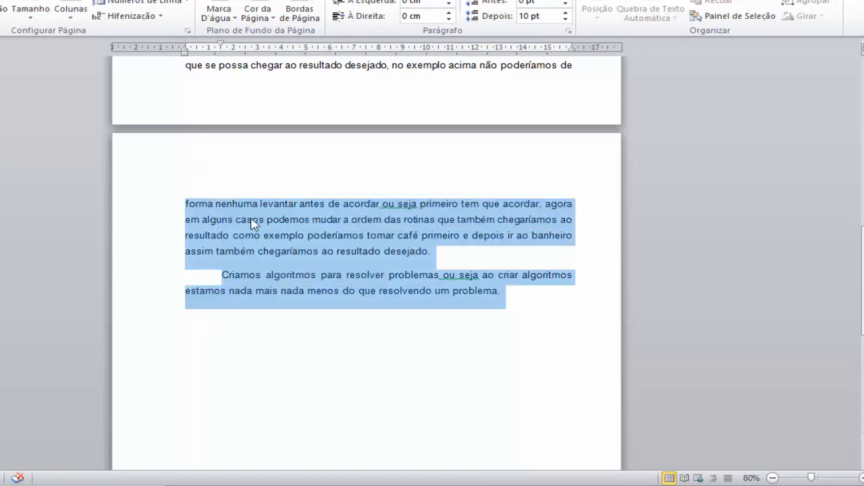
pyautogui.scroll(-4, 420, 178)
pyautogui.click(396, 268)
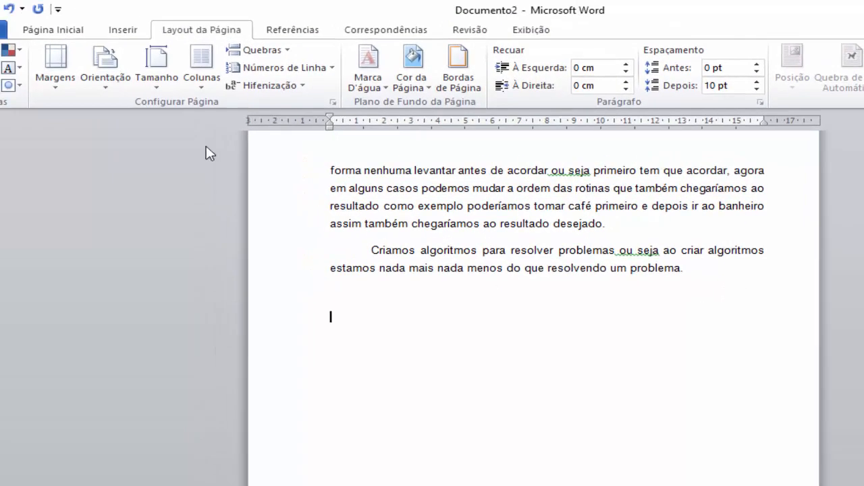
# Step: Insert a text box about 11 cm wide and 8,5 cm high below the last paragraph and paste the copied text into it
pyautogui.click(131, 34)
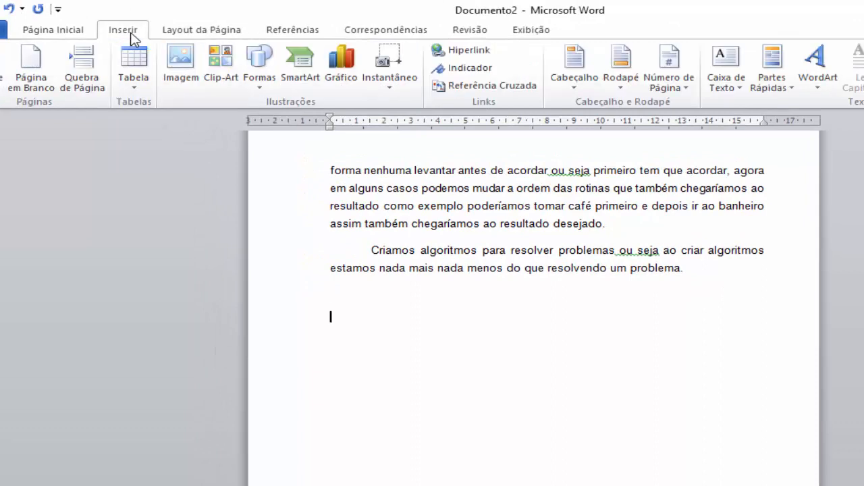
pyautogui.click(713, 80)
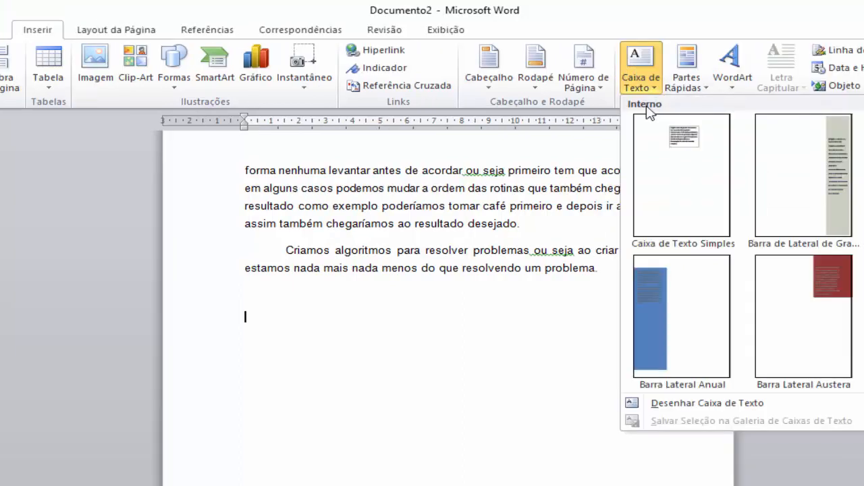
pyautogui.click(692, 191)
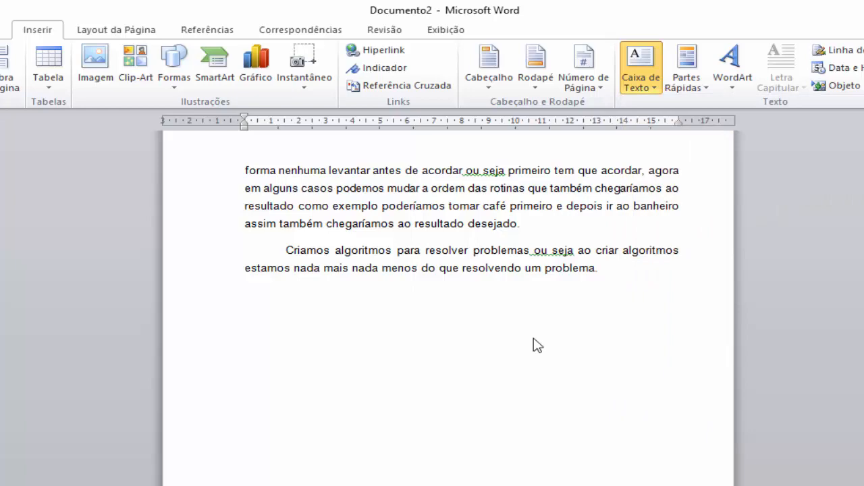
pyautogui.moveTo(549, 410); pyautogui.dragTo(641, 406)
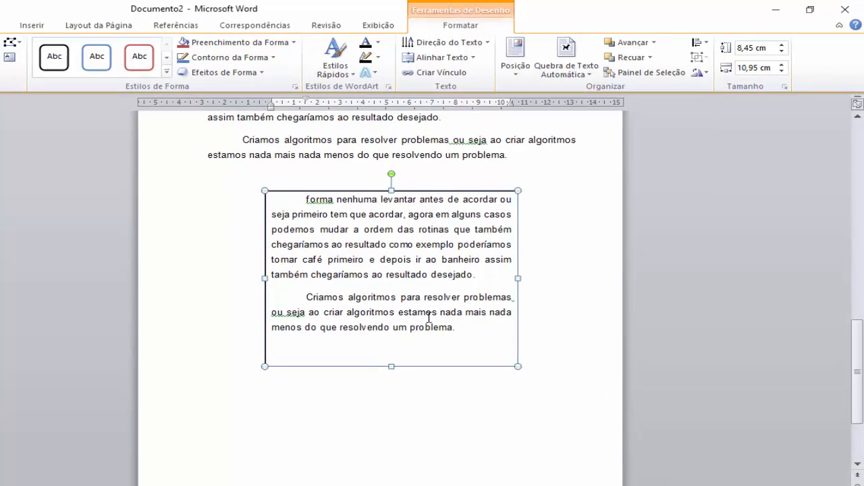
pyautogui.click(540, 260)
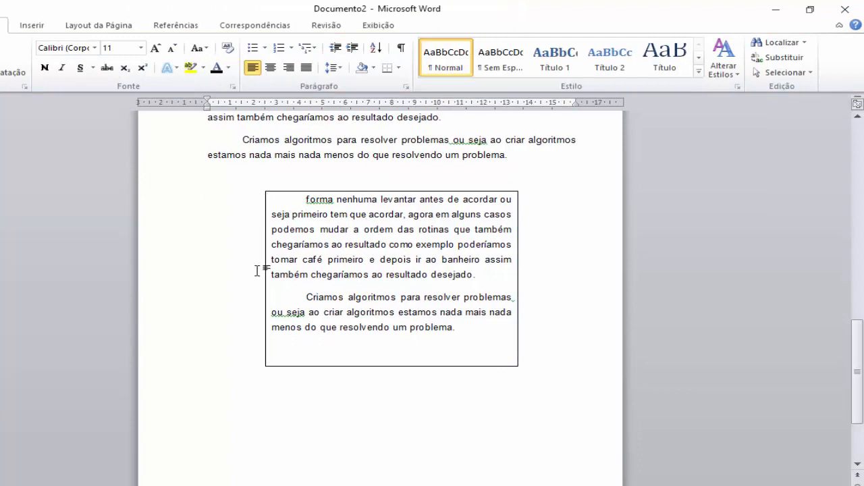
# Step: Remove the text box's outline
pyautogui.click(454, 195)
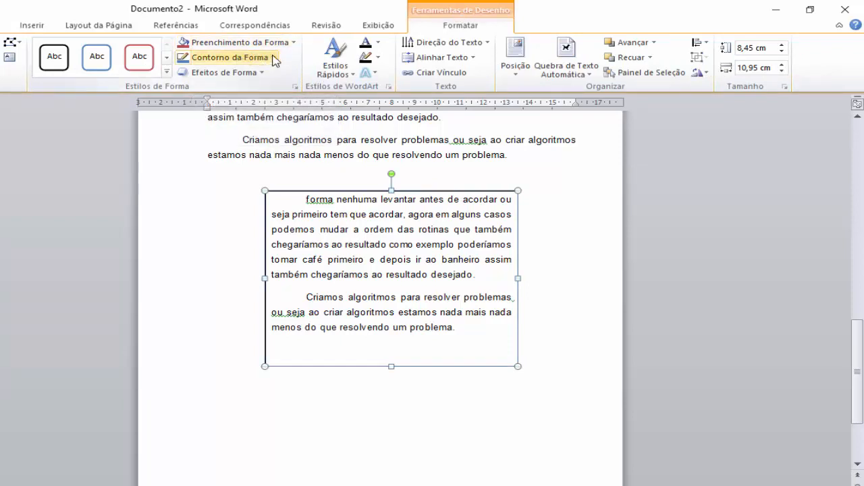
pyautogui.click(274, 60)
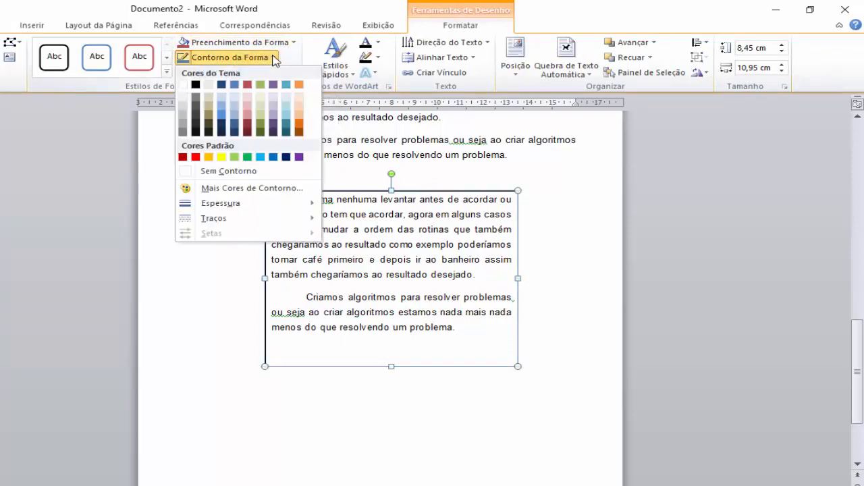
pyautogui.click(210, 172)
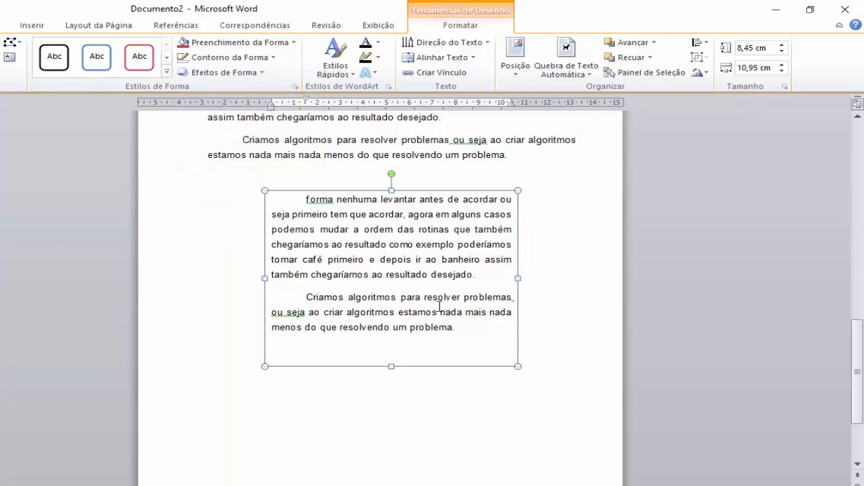
# Step: Set the font size of all the text inside the text box to 10
pyautogui.moveTo(463, 333); pyautogui.dragTo(311, 253)
pyautogui.moveTo(290, 201); pyautogui.dragTo(276, 195)
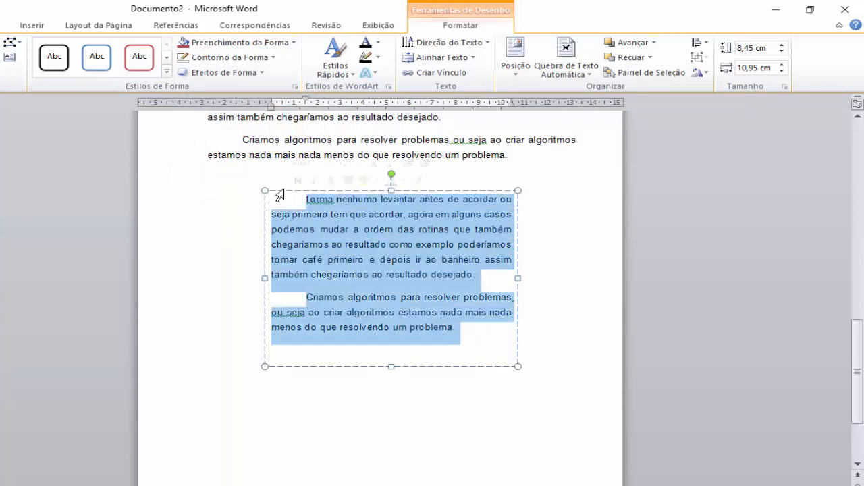
pyautogui.click(3, 25)
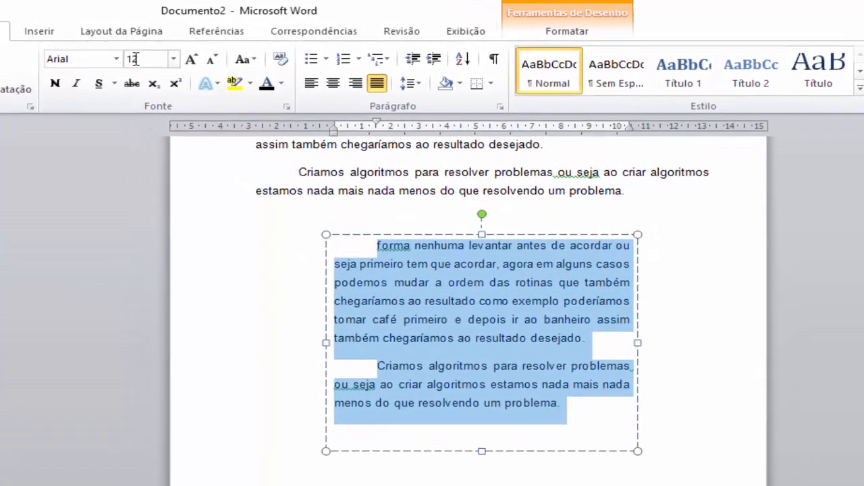
pyautogui.click(110, 47)
pyautogui.write('1')
pyautogui.press('Return')
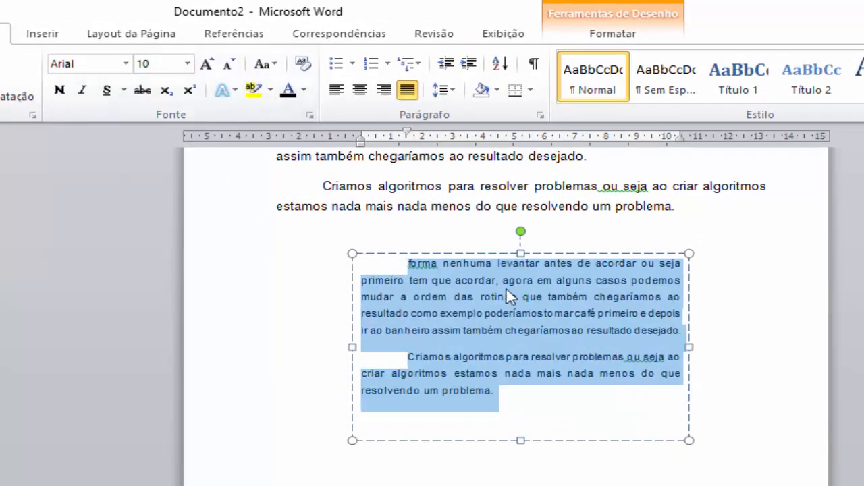
# Step: Set the line spacing of the selected text-box paragraphs to multiple (Múltiplos) at 1
pyautogui.click(541, 115)
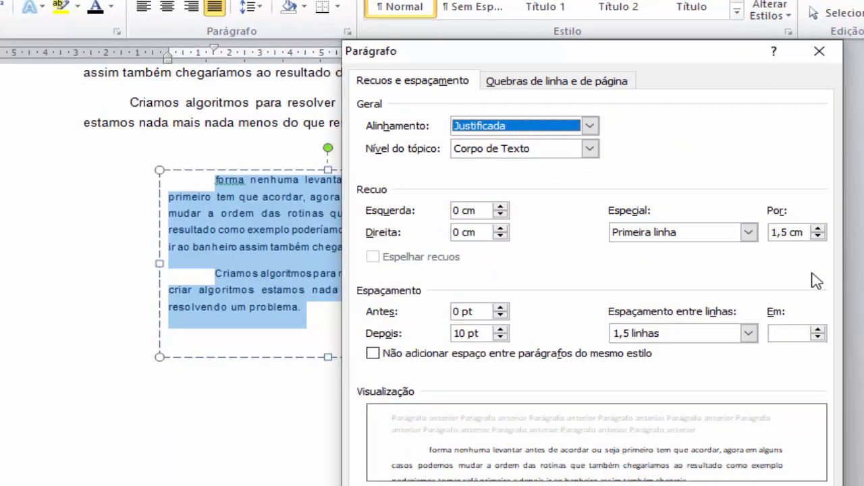
pyautogui.click(748, 333)
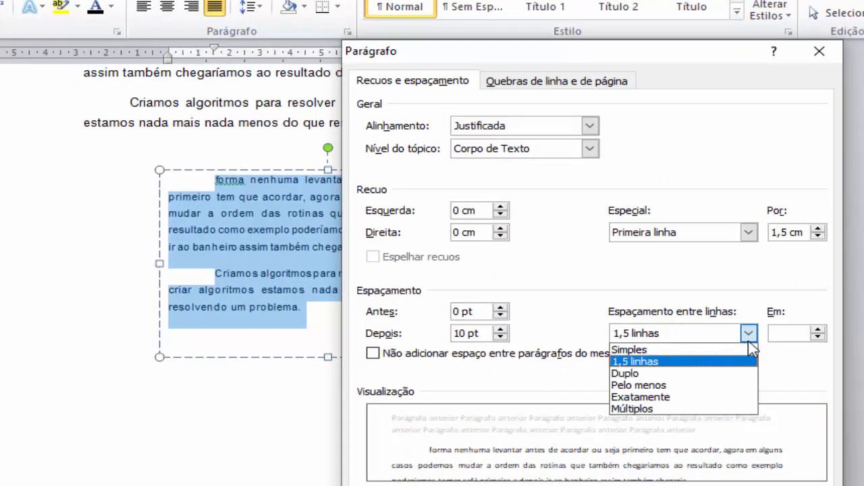
pyautogui.click(748, 335)
pyautogui.click(791, 331)
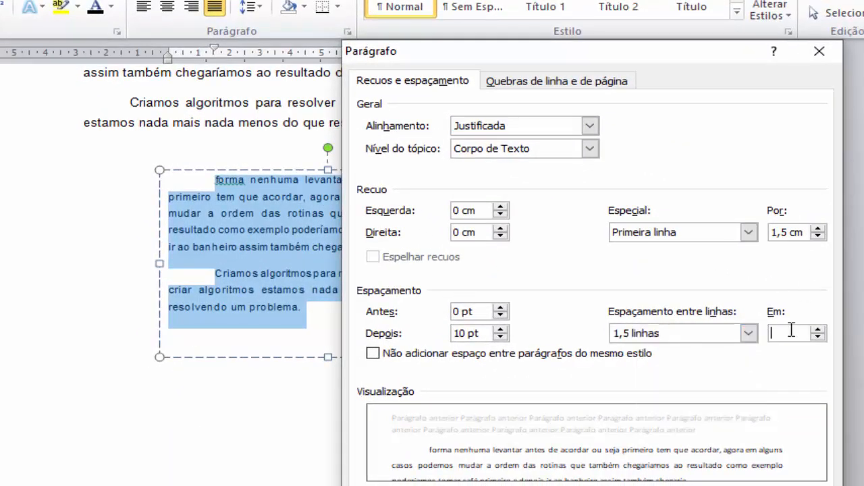
pyautogui.click(748, 336)
pyautogui.click(724, 350)
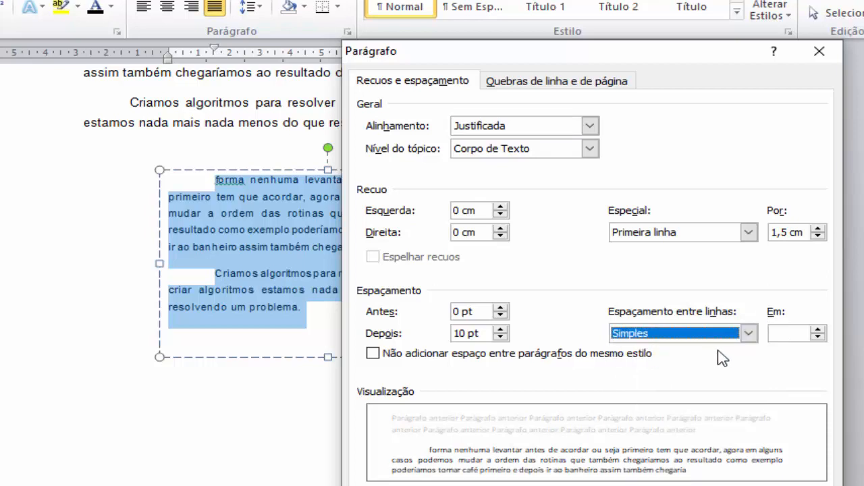
pyautogui.click(794, 333)
pyautogui.write('1')
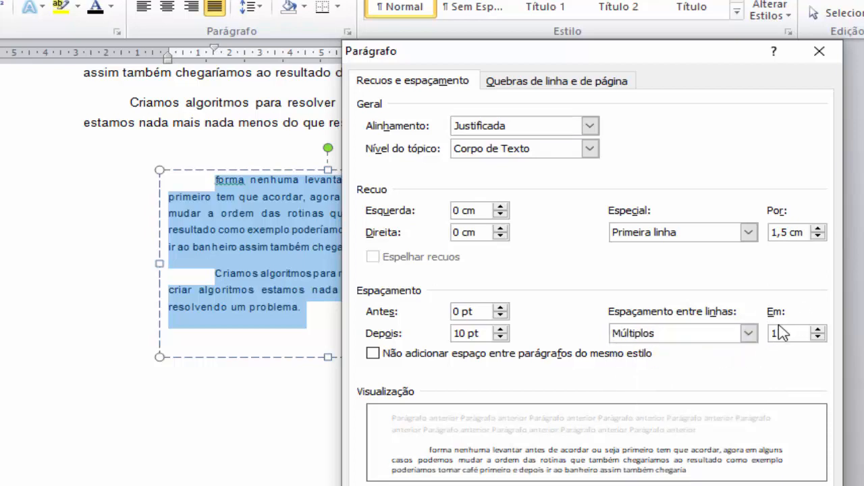
pyautogui.press('Return')
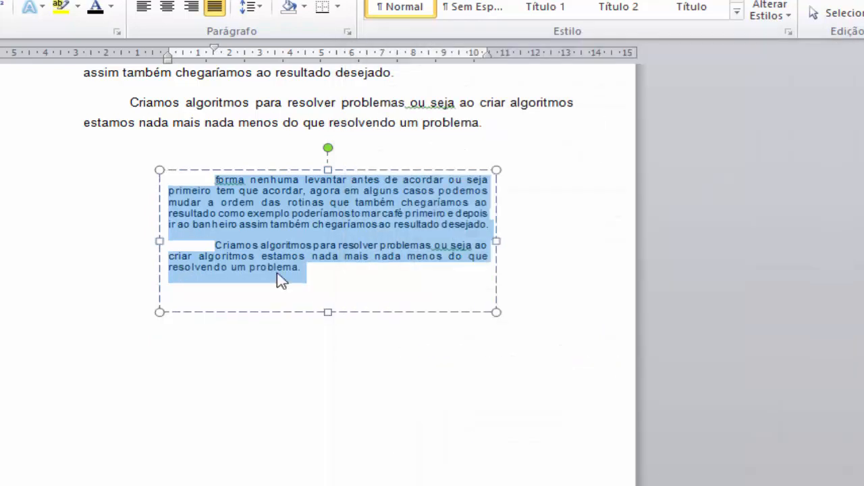
# Step: Narrow the text box to a text width of about 8 cm, move it towards the page's right margin and check its placement
pyautogui.moveTo(160, 241); pyautogui.dragTo(200, 247)
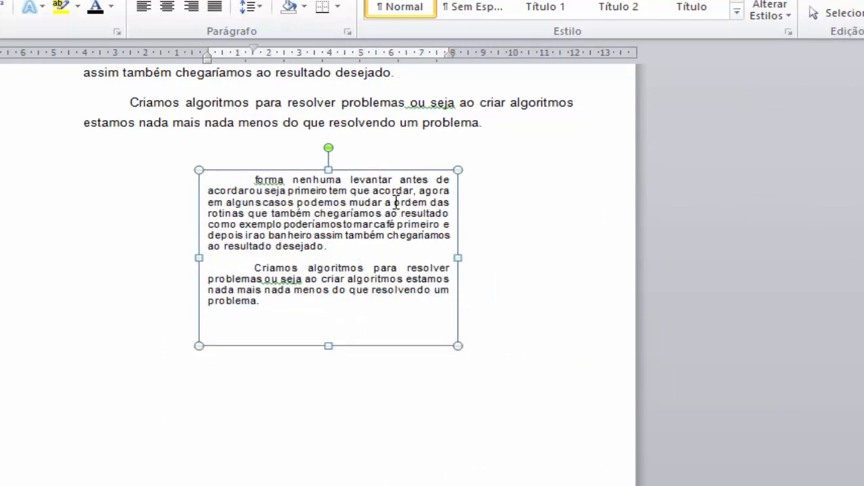
pyautogui.moveTo(388, 170); pyautogui.dragTo(490, 162)
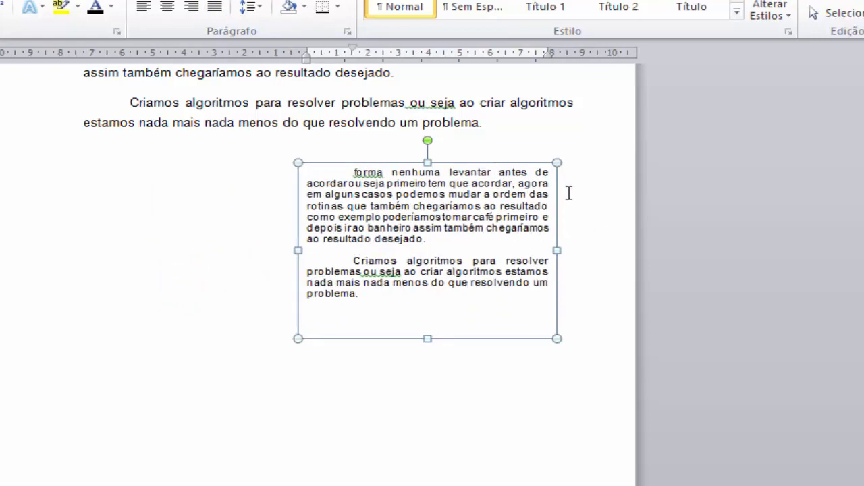
pyautogui.click(620, 198)
pyautogui.scroll(4, 601, 232)
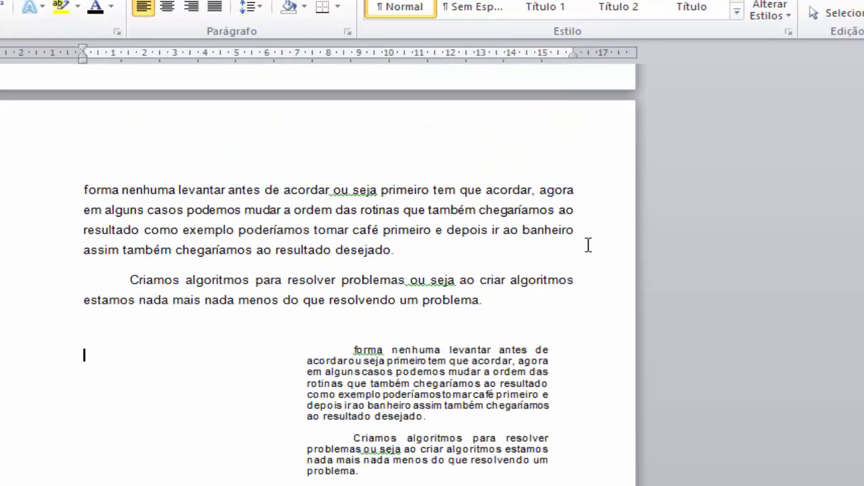
pyautogui.scroll(-4, 588, 246)
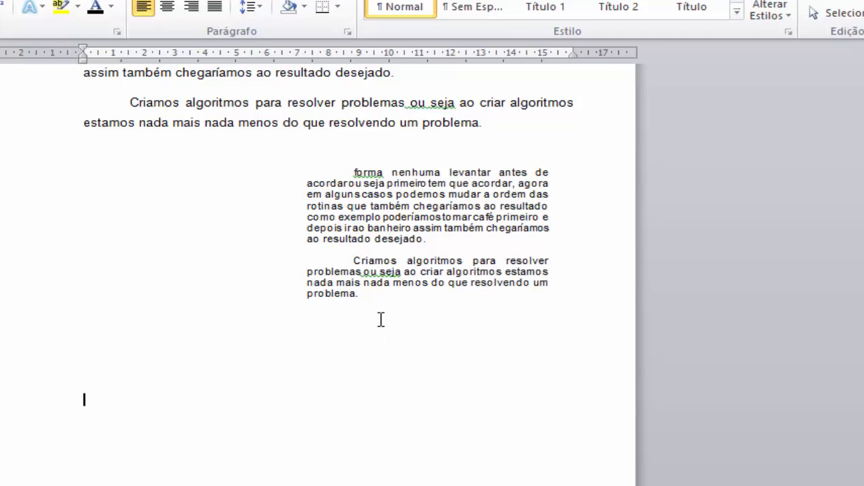
# Step: Paste the copied paragraphs as body text below the text box and delete the surplus blank lines above them
pyautogui.hotkey('ctrl', 'v')
pyautogui.click(126, 401)
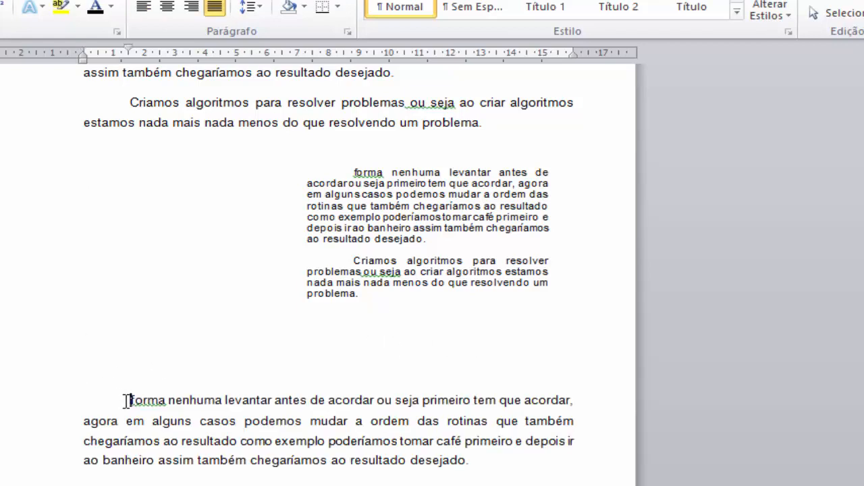
pyautogui.click(155, 380)
pyautogui.write(']]]')
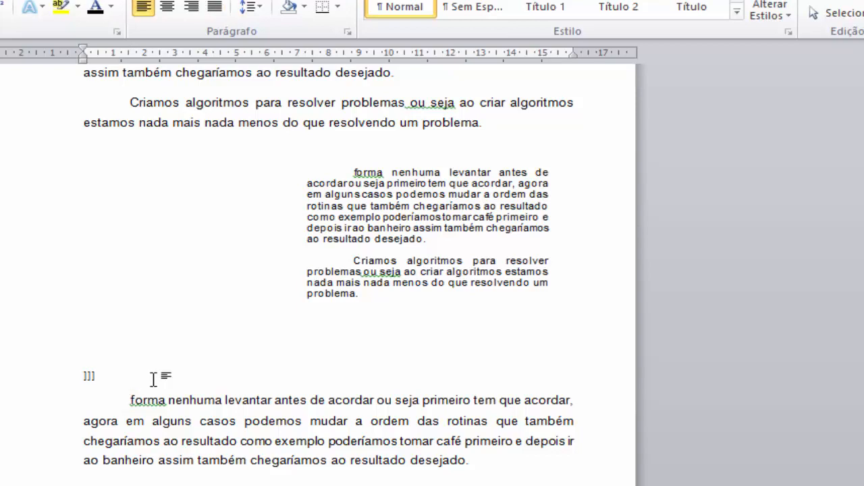
pyautogui.write(']]')
pyautogui.press('BackSpace')
pyautogui.press('BackSpace')
pyautogui.press('BackSpace')
pyautogui.press('BackSpace')
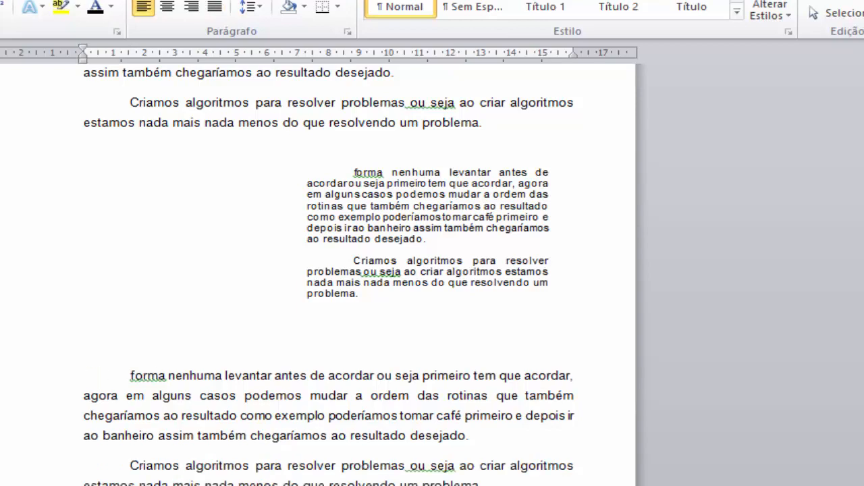
pyautogui.scroll(-2, 270, 351)
pyautogui.scroll(-2, 282, 349)
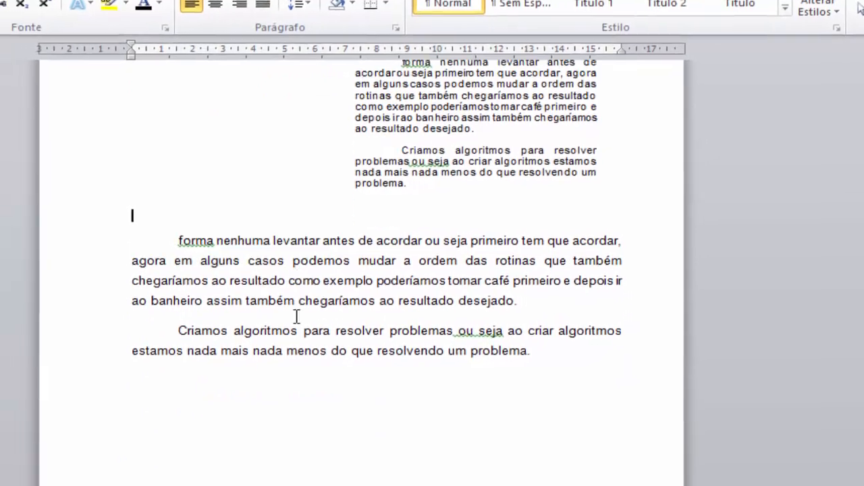
# Step: Set the first-line indent (Primeira linha) of both paragraphs inside the text box to 1 cm
pyautogui.scroll(4, 351, 354)
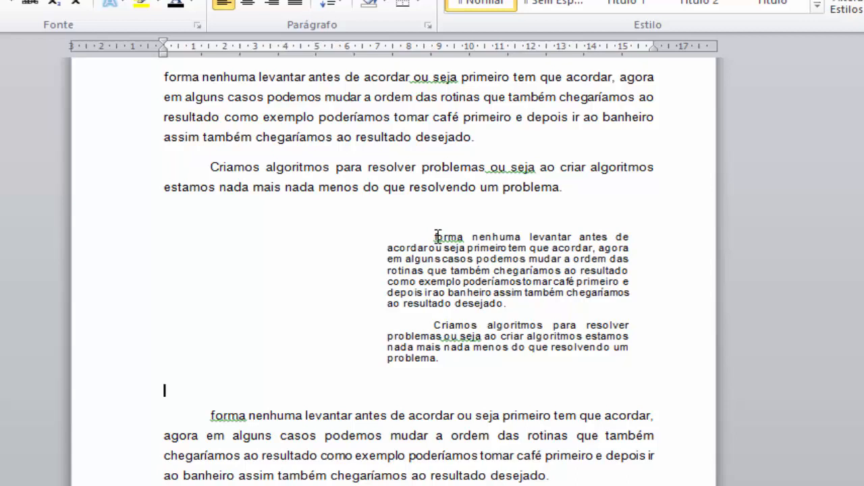
pyautogui.moveTo(437, 237)
pyautogui.mouseDown()
pyautogui.moveTo(460, 263)
pyautogui.moveTo(464, 363)
pyautogui.moveTo(405, 246)
pyautogui.moveTo(437, 240)
pyautogui.mouseUp()
pyautogui.click(418, 247)
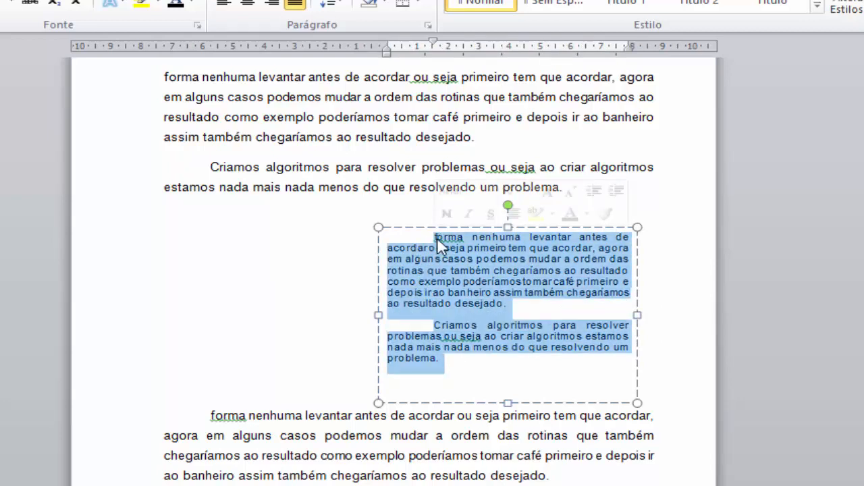
pyautogui.click(435, 237)
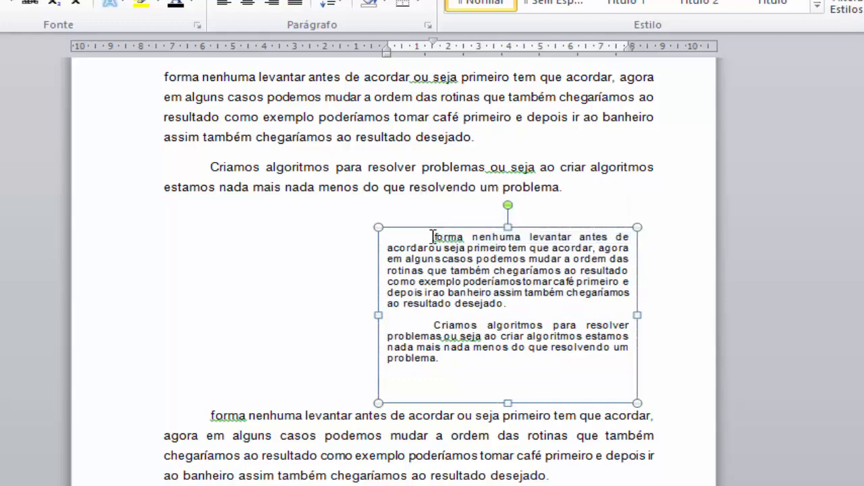
pyautogui.moveTo(432, 237); pyautogui.dragTo(446, 347)
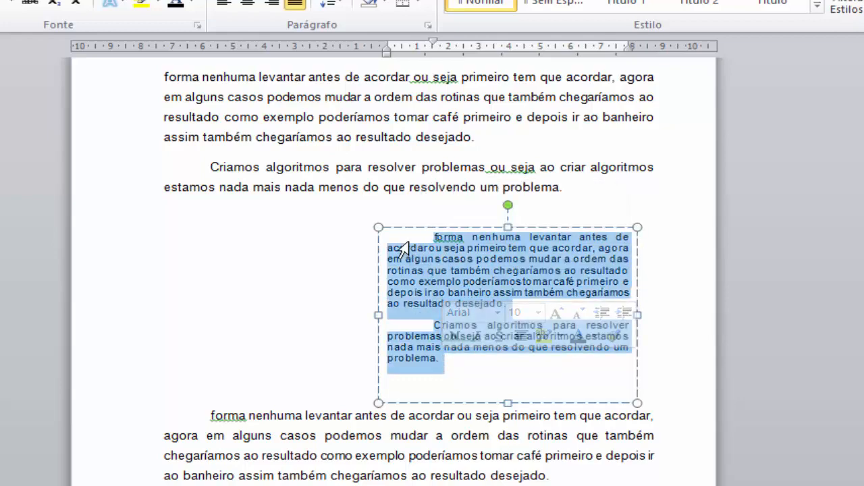
pyautogui.click(427, 25)
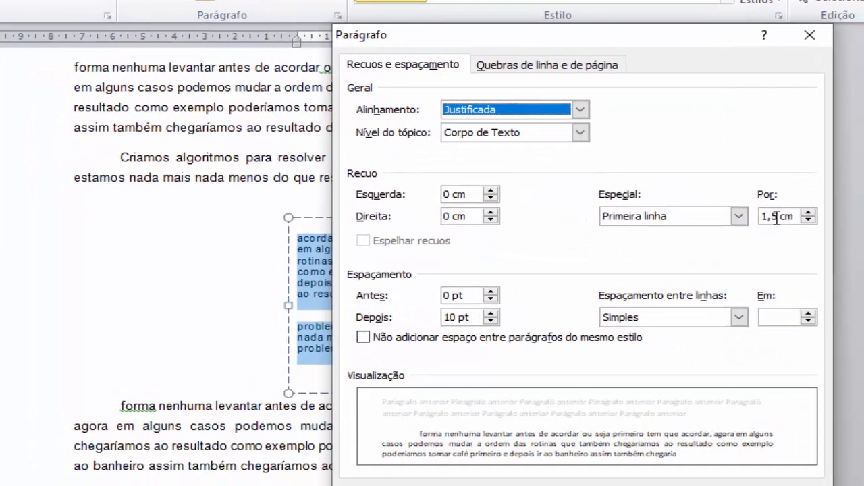
pyautogui.doubleClick(857, 226)
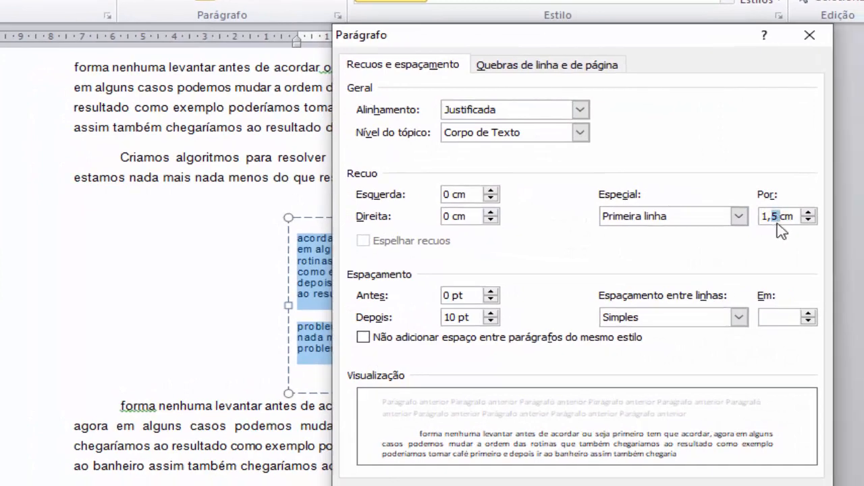
pyautogui.moveTo(793, 212); pyautogui.dragTo(736, 216)
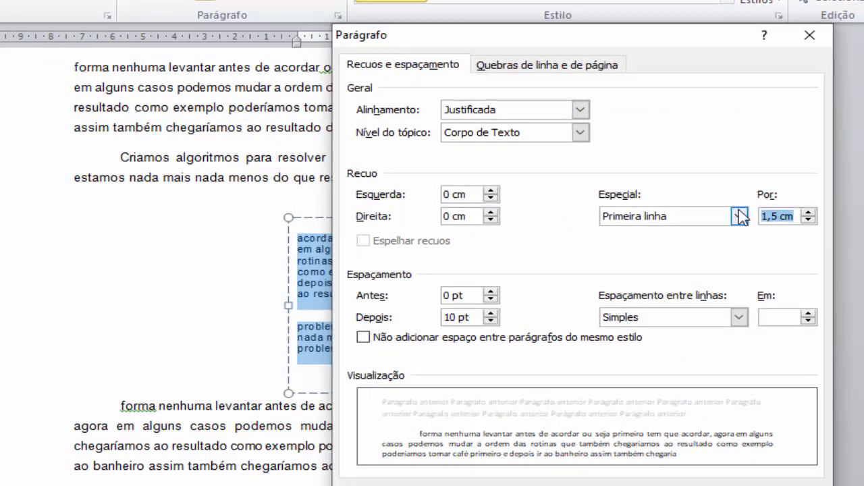
pyautogui.write('1')
pyautogui.press('Return')
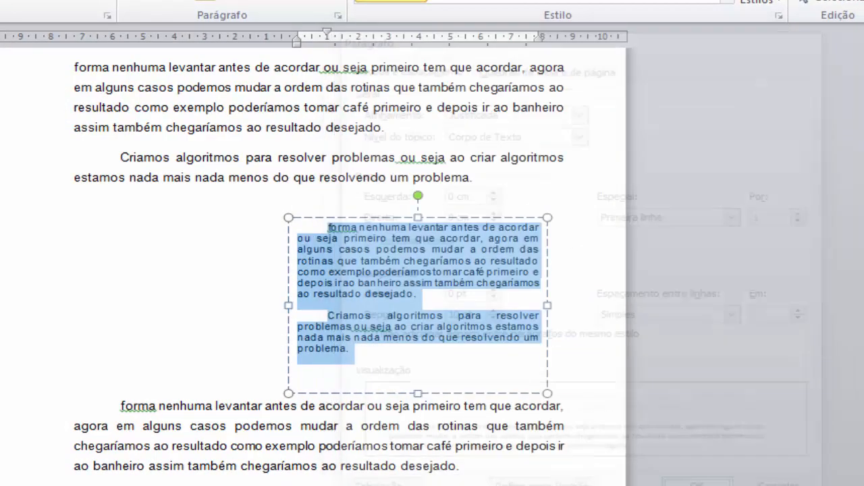
pyautogui.click(390, 312)
pyautogui.click(236, 297)
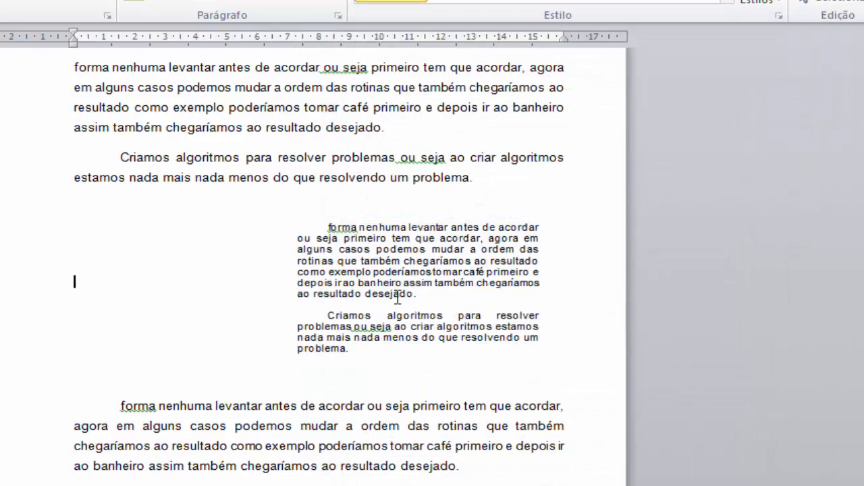
# Step: Review the formatting of the whole document, from the centred title through the body paragraphs towards the second page
pyautogui.scroll(3, 390, 284)
pyautogui.scroll(11, 390, 283)
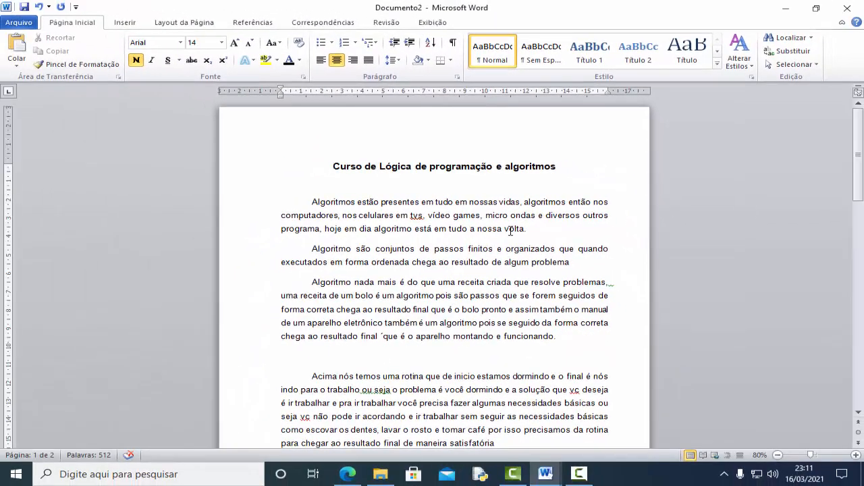
pyautogui.scroll(-2, 467, 254)
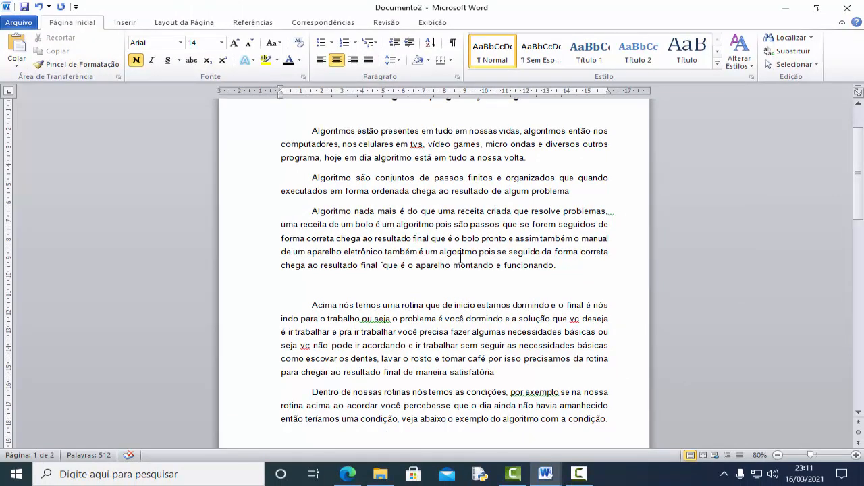
pyautogui.scroll(-5, 451, 263)
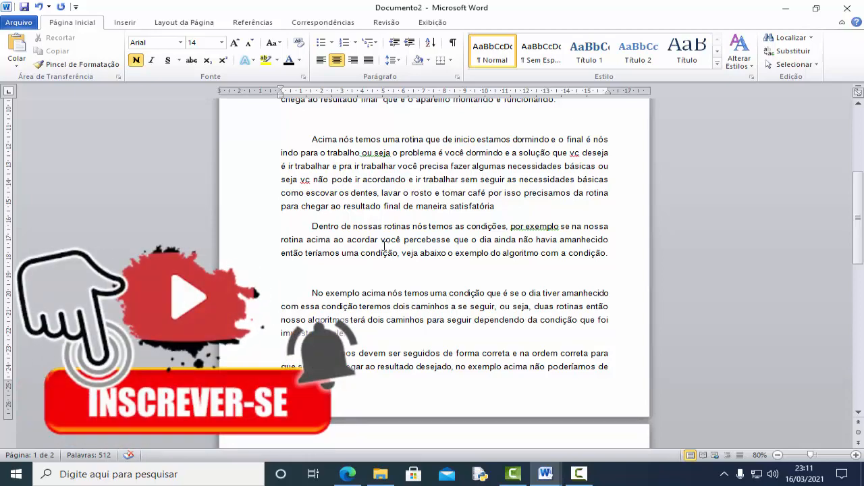
pyautogui.scroll(7, 383, 246)
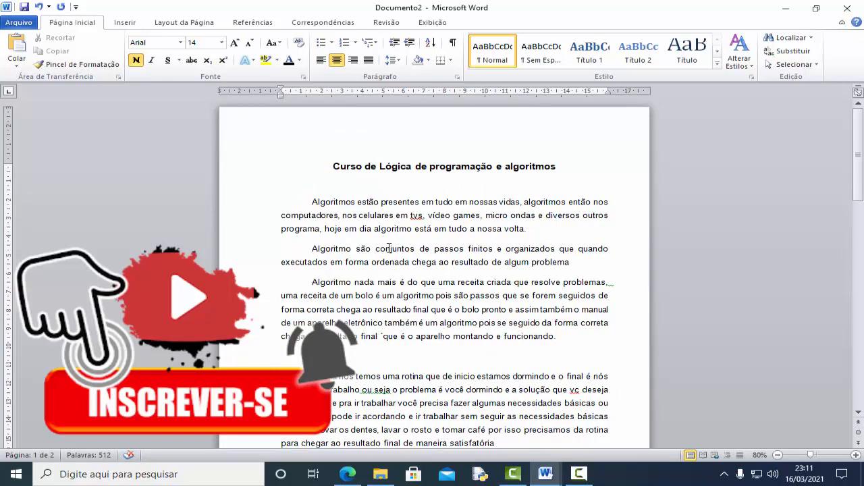
pyautogui.scroll(-5, 389, 248)
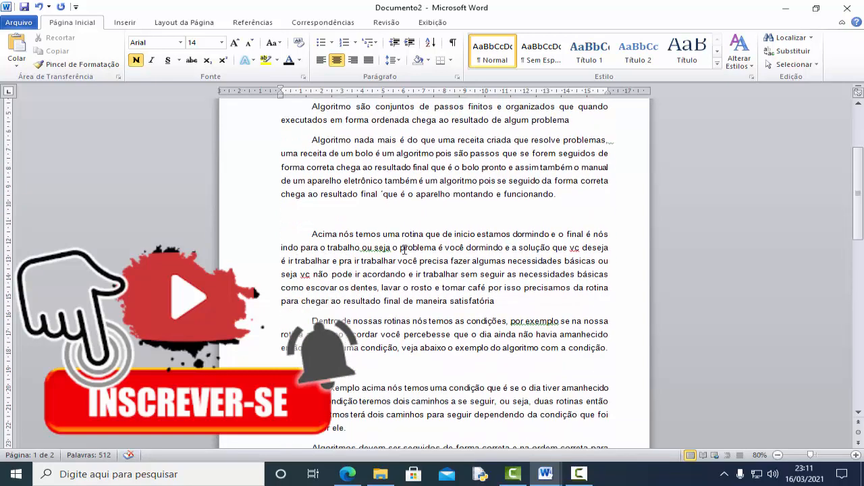
pyautogui.scroll(-3, 543, 279)
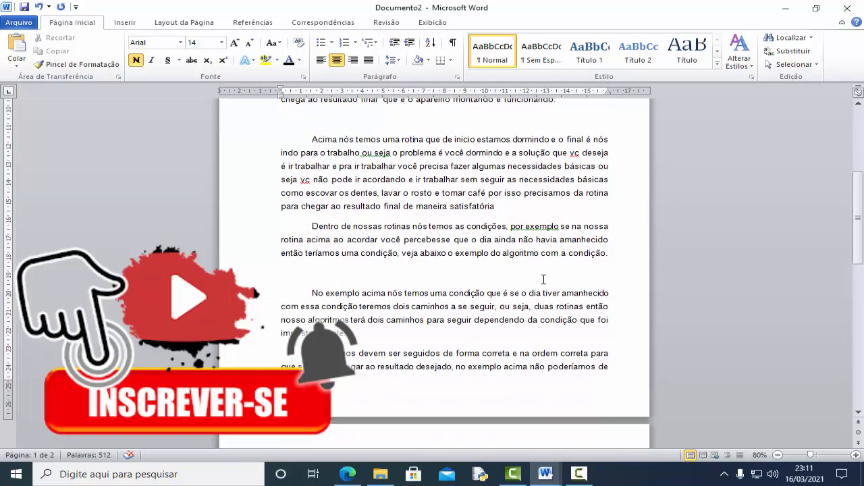
pyautogui.scroll(-3, 543, 279)
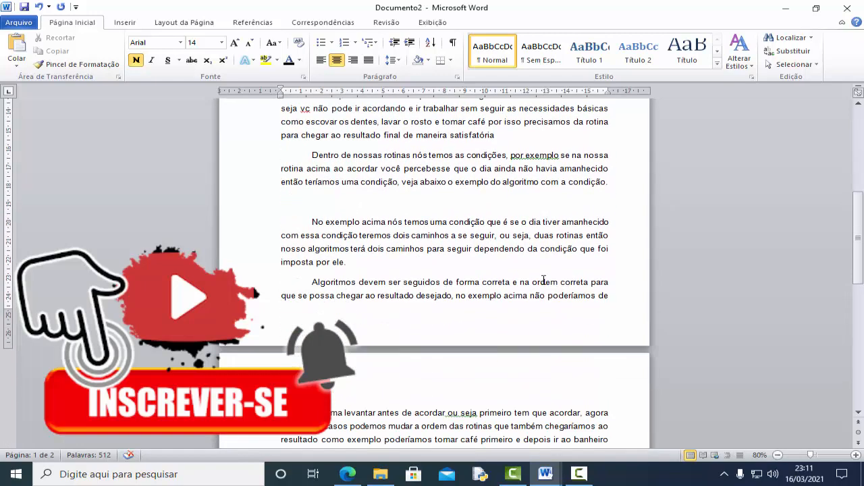
pyautogui.scroll(-5, 544, 279)
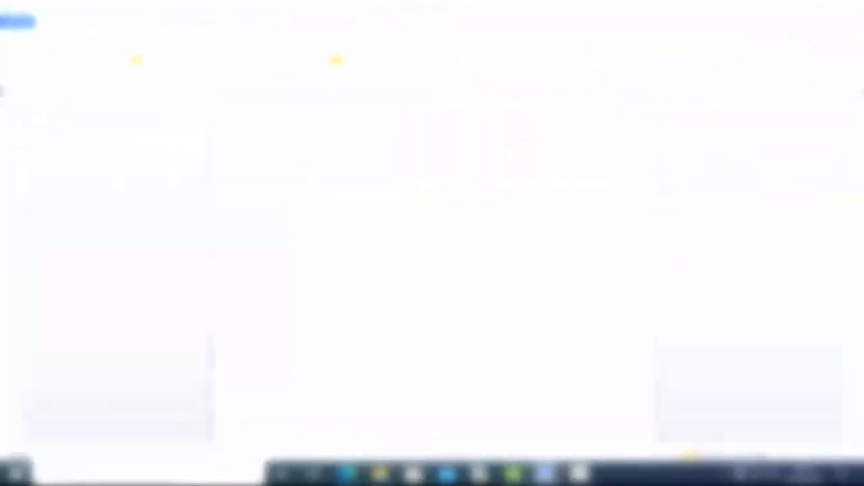